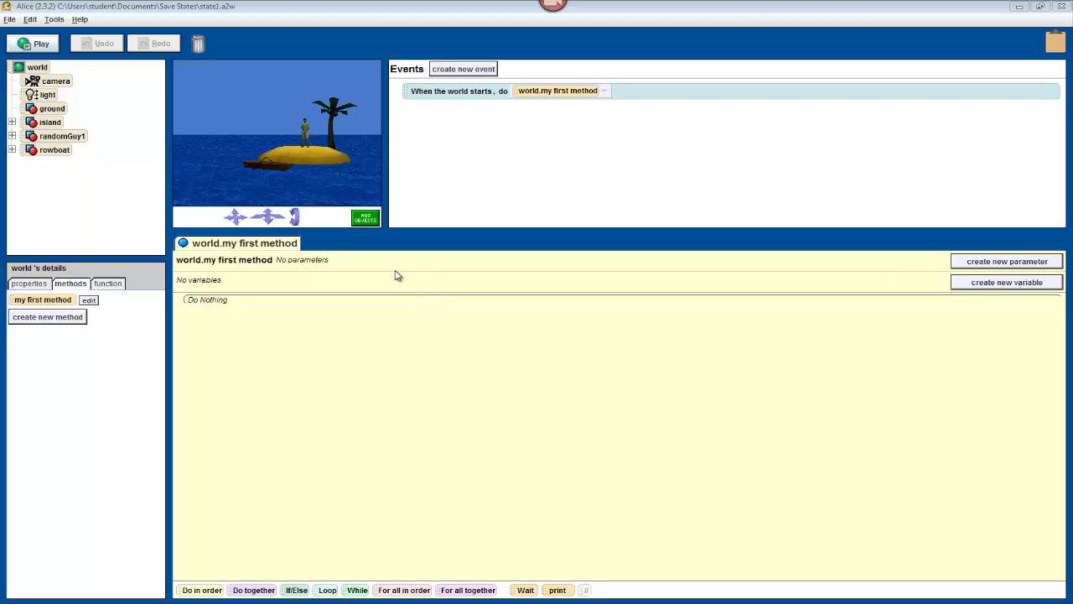
In the scene editor, drop a dummy at the camera's current position using the extra controls.
click(365, 221)
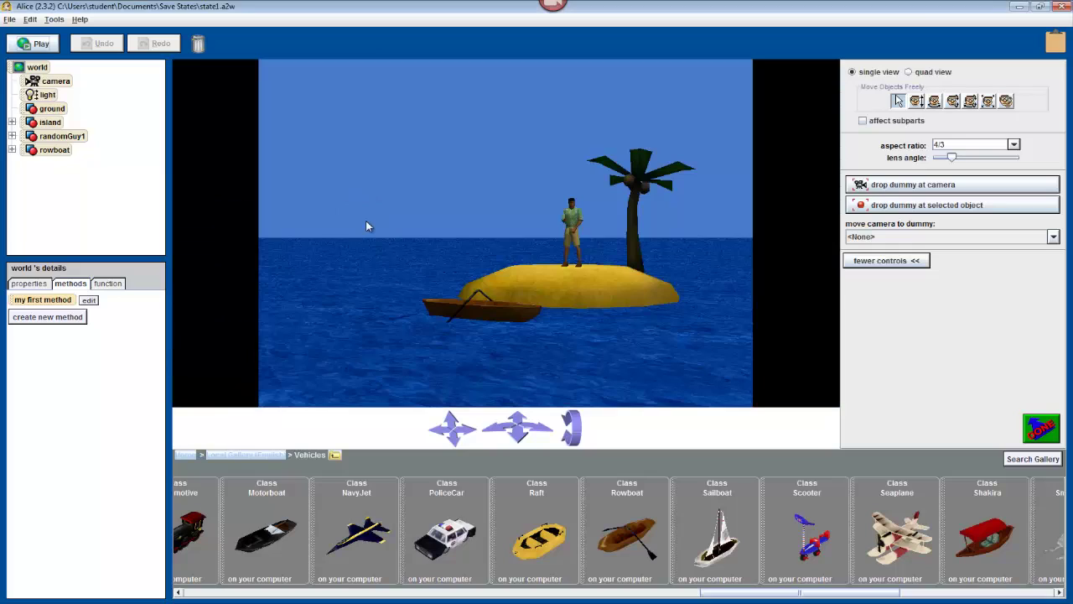
click(874, 262)
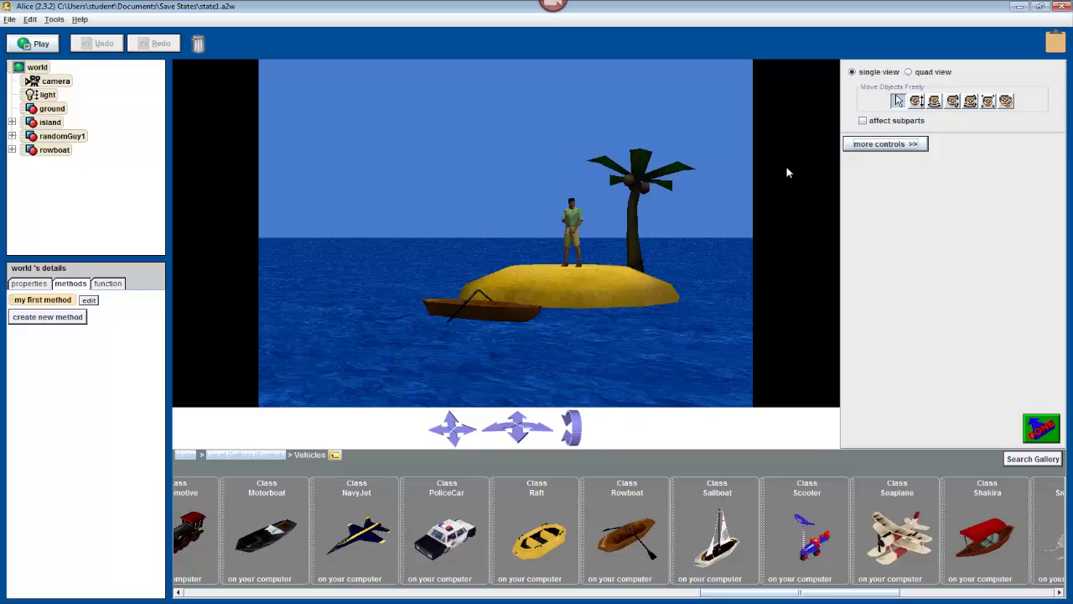
click(882, 152)
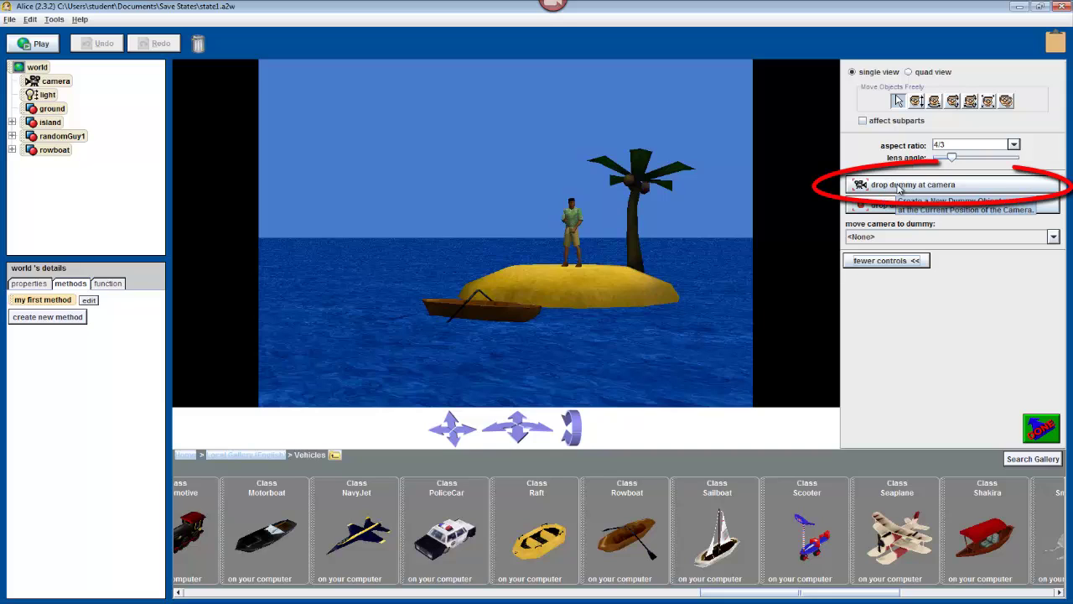
click(900, 189)
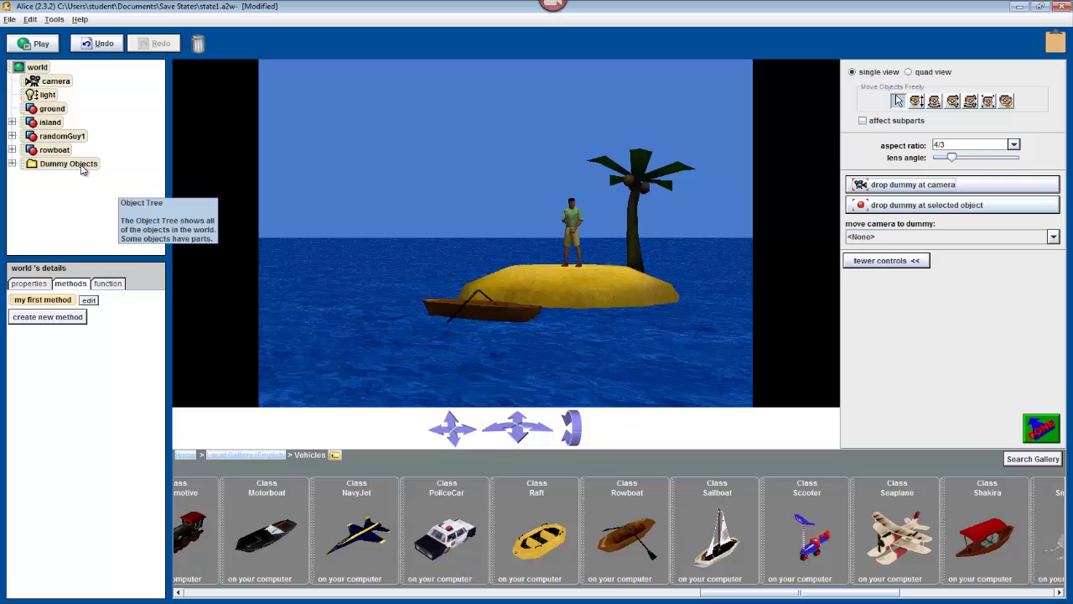
Rename the new Dummy Objects folder in the object tree to 'CameraViews'.
right_click(81, 167)
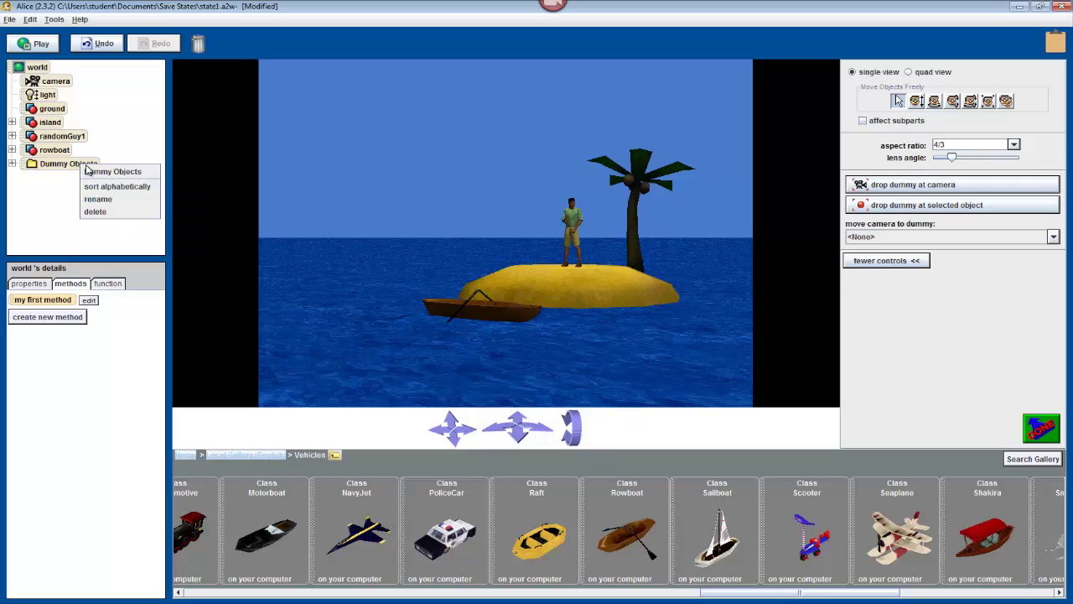
click(98, 199)
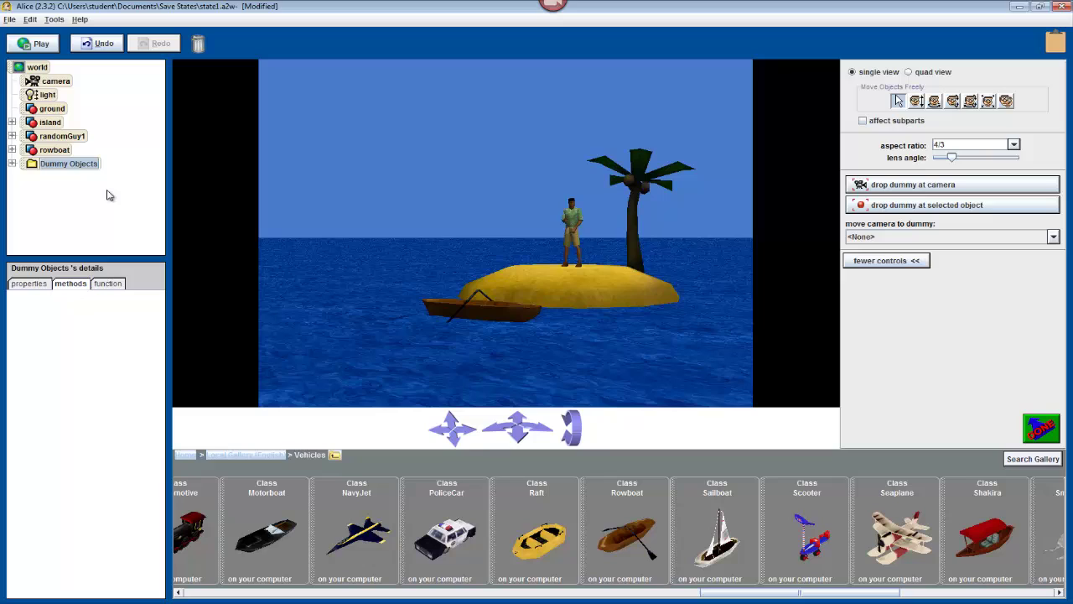
text(Camera)
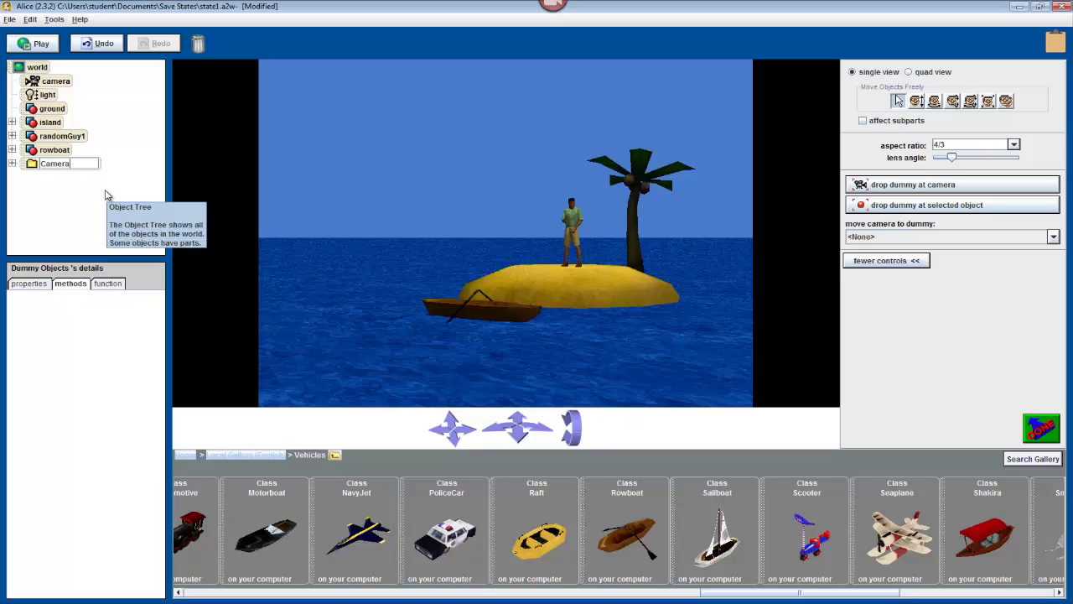
text(Views)
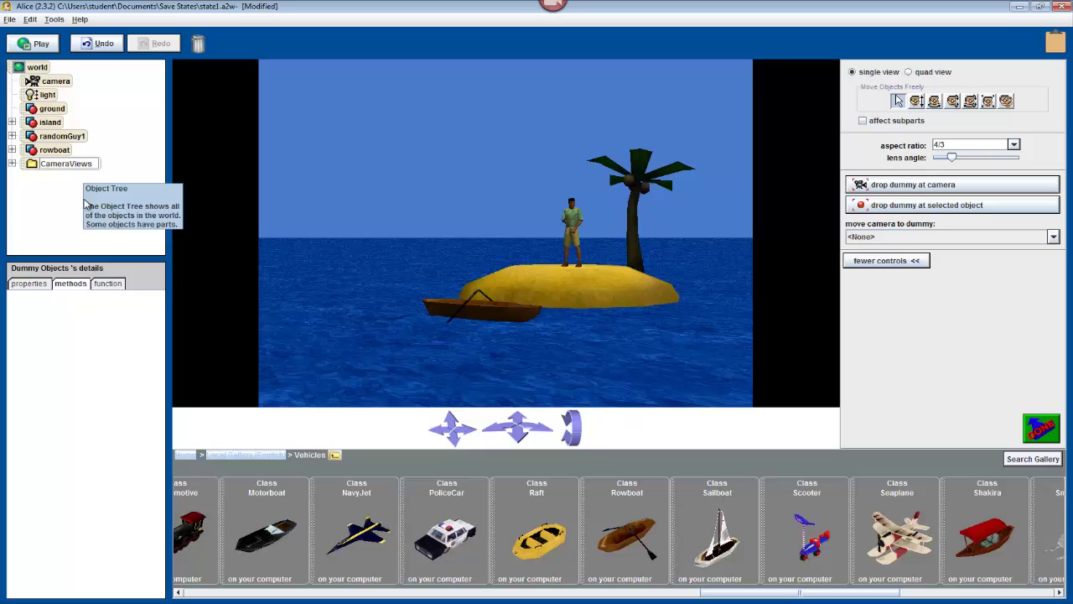
key(Return)
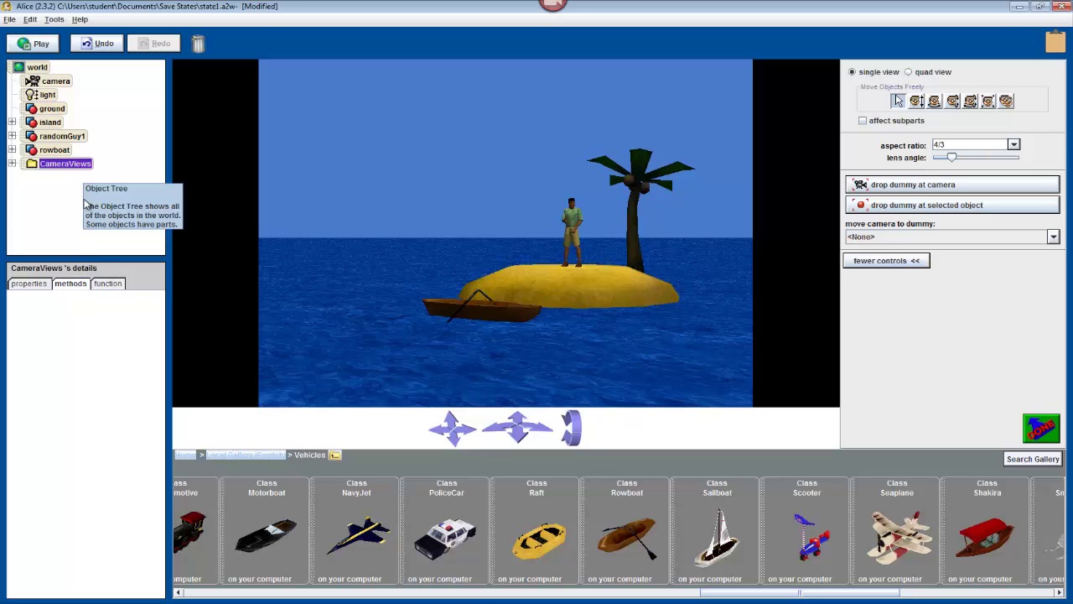
Expand the CameraViews folder and rename its dummy to 'STARTview'.
click(12, 163)
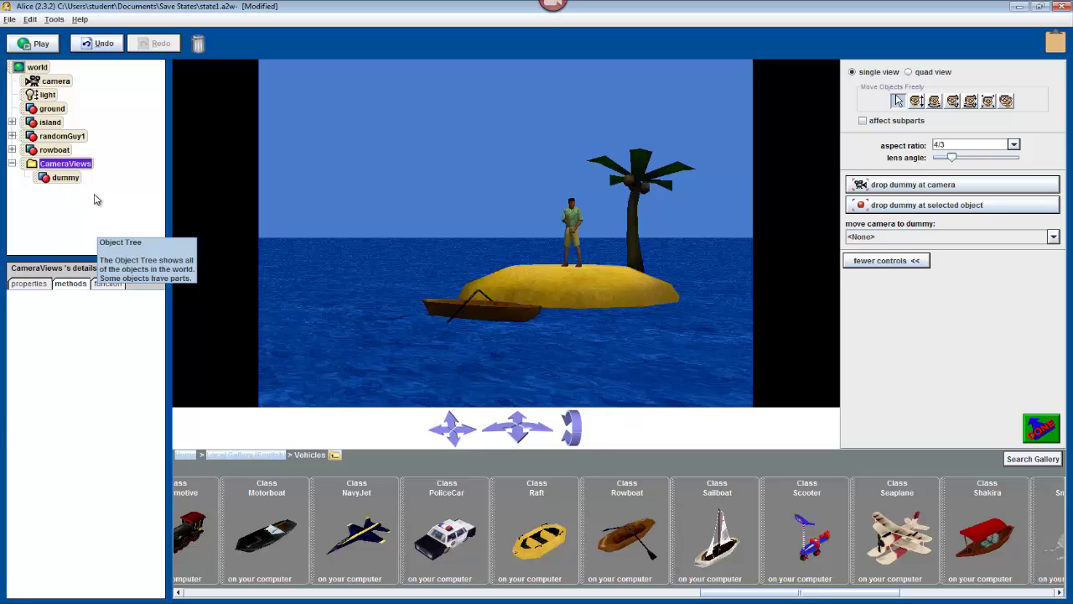
right_click(65, 179)
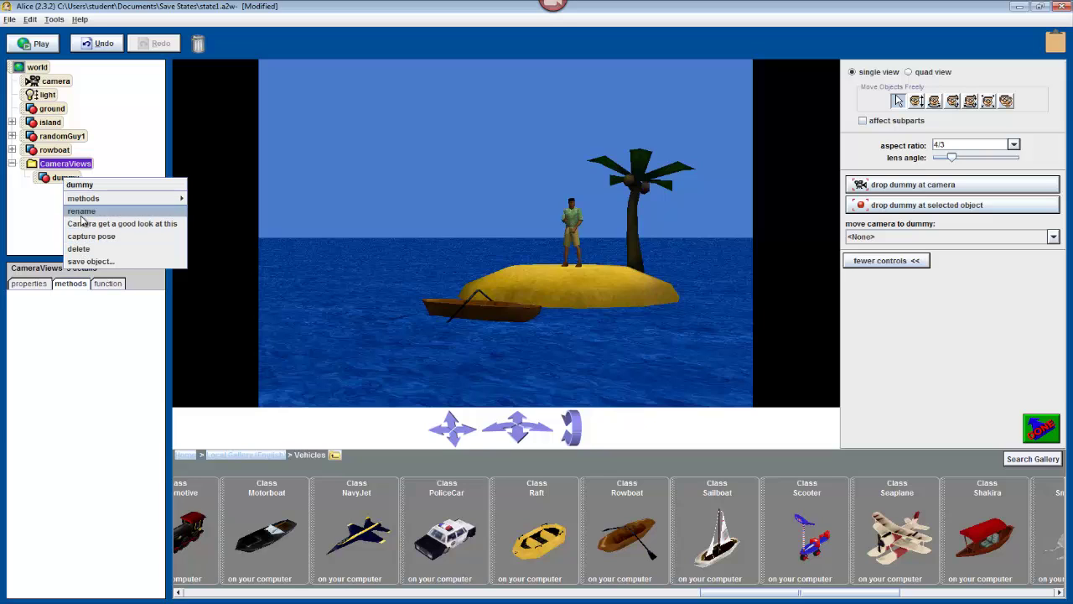
click(82, 214)
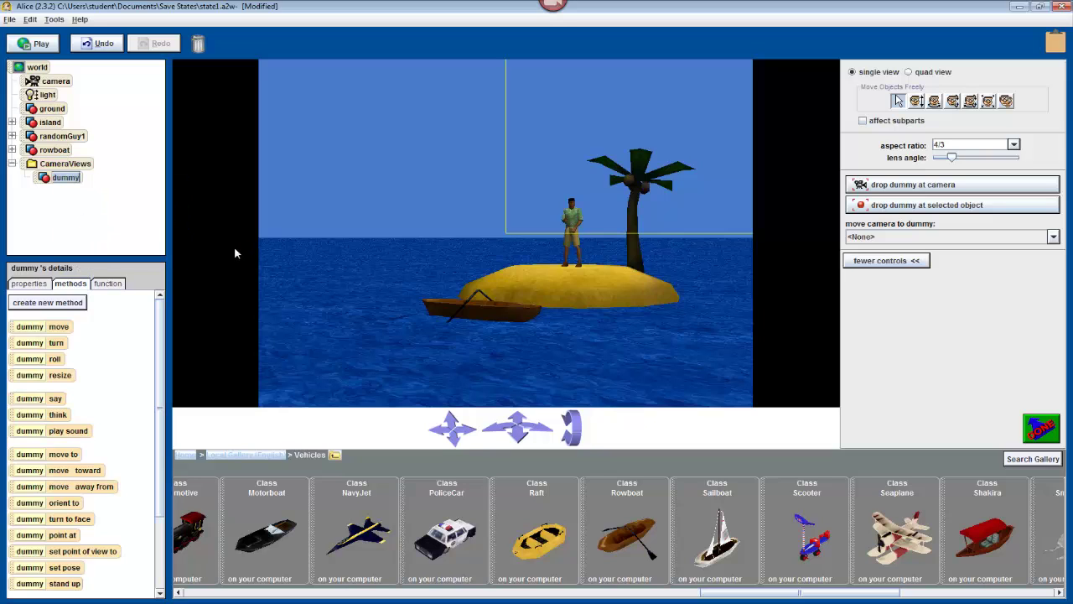
text(RTview)
key(Return)
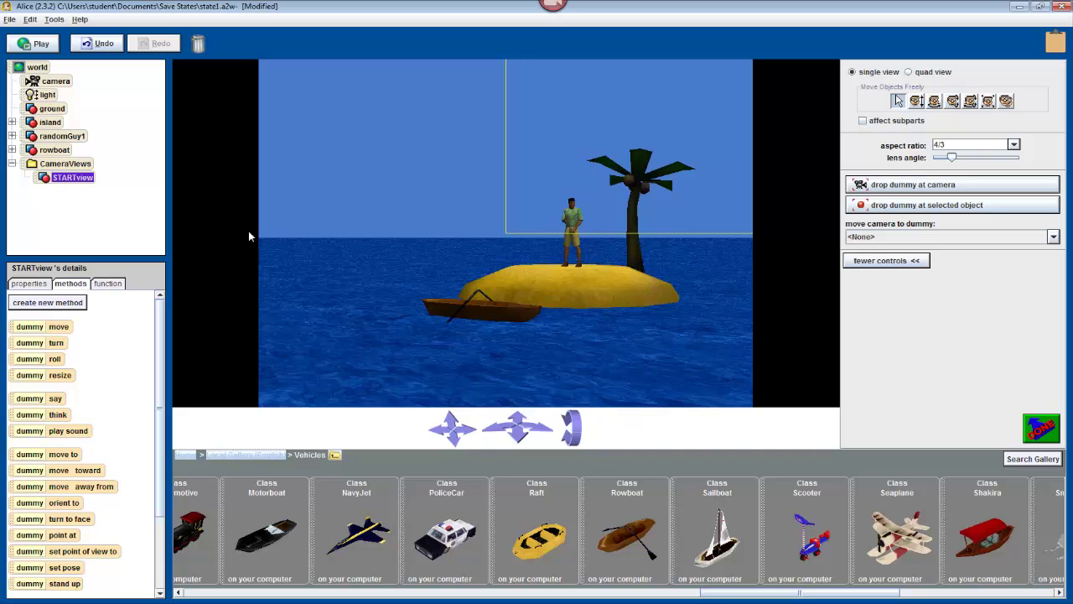
Select the island and pull the camera back to frame the island, man, palm tree and rowboat.
click(54, 123)
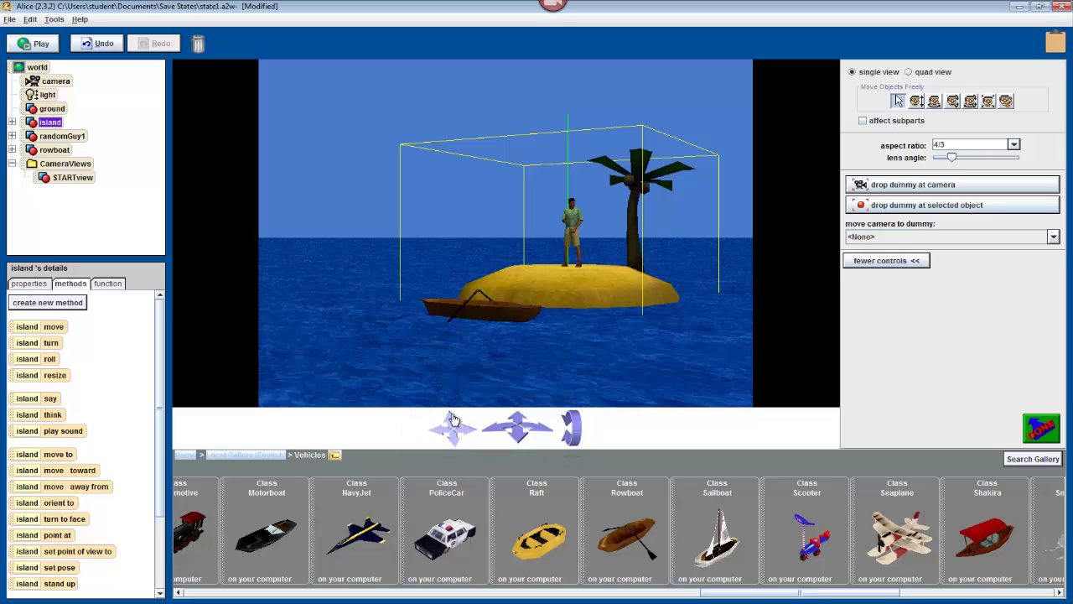
drag(453, 425, 495, 426)
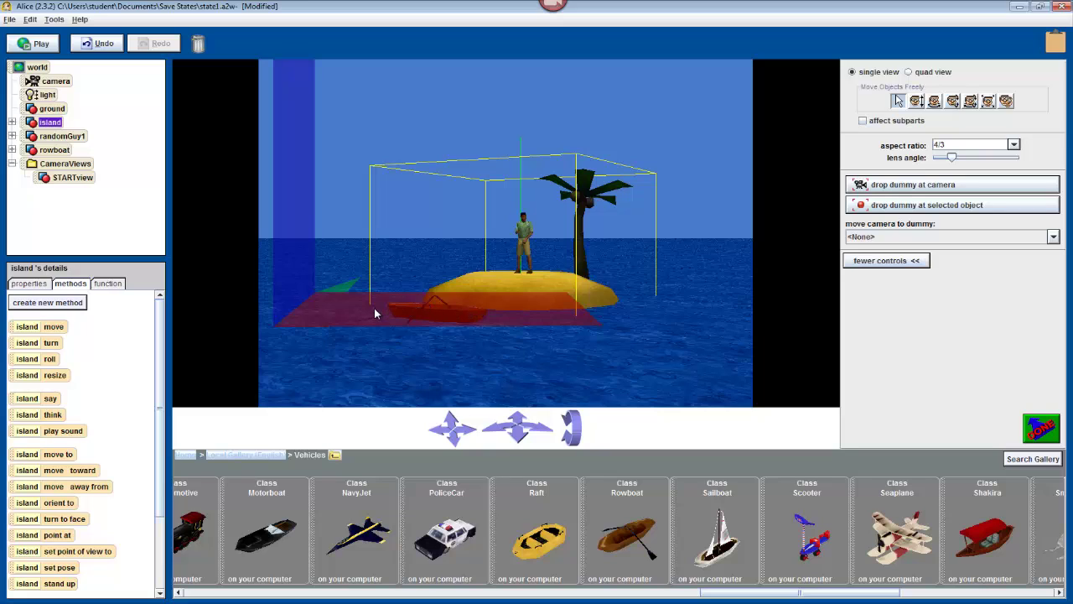
click(51, 44)
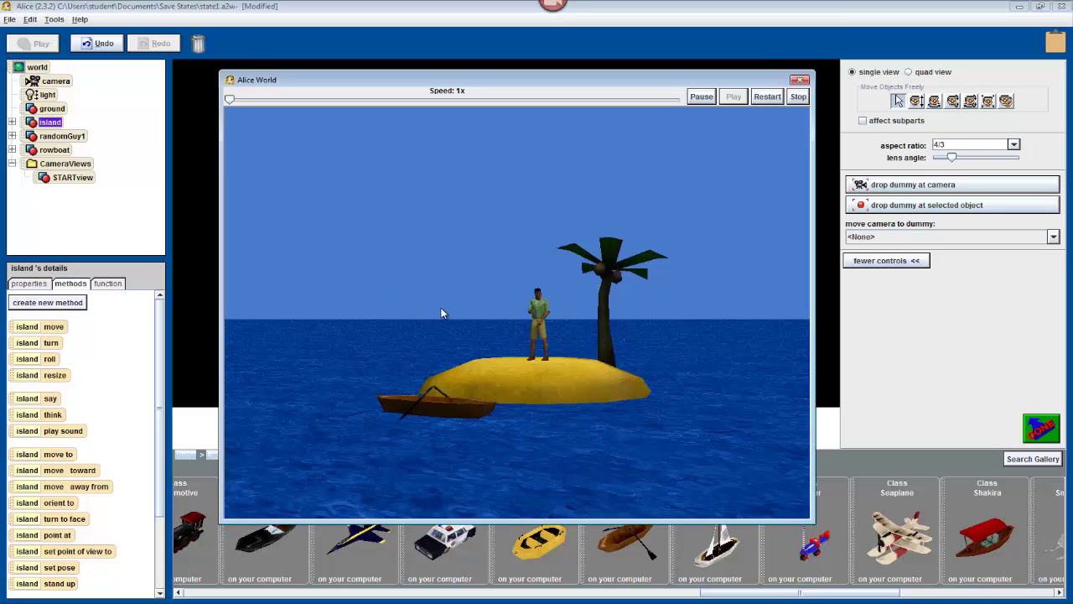
click(801, 81)
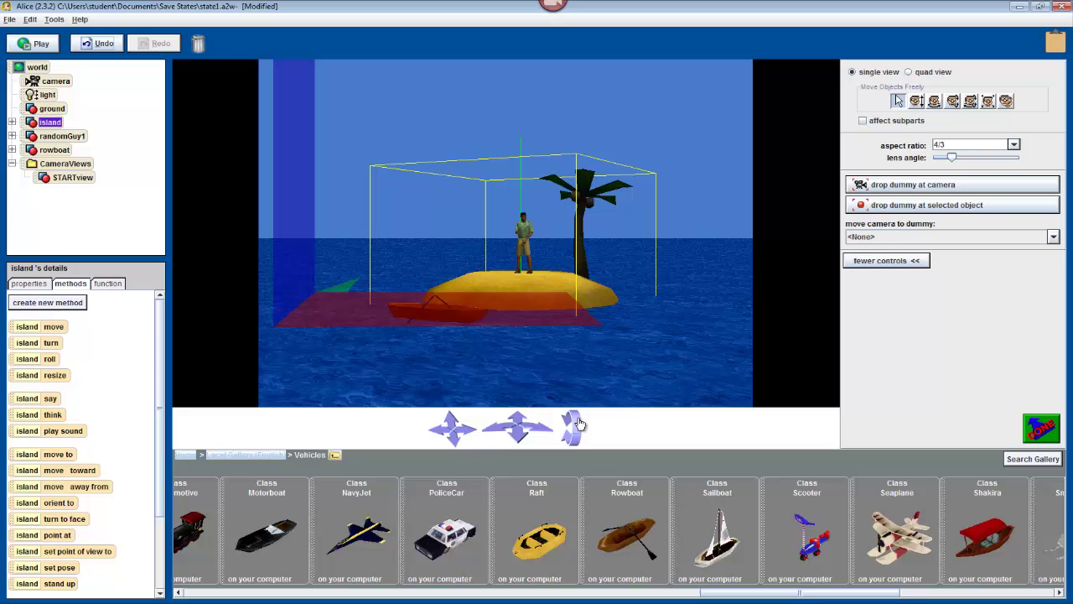
Tilt, move and turn the camera until it faces open ocean with the island nearly out of frame.
drag(577, 423, 576, 446)
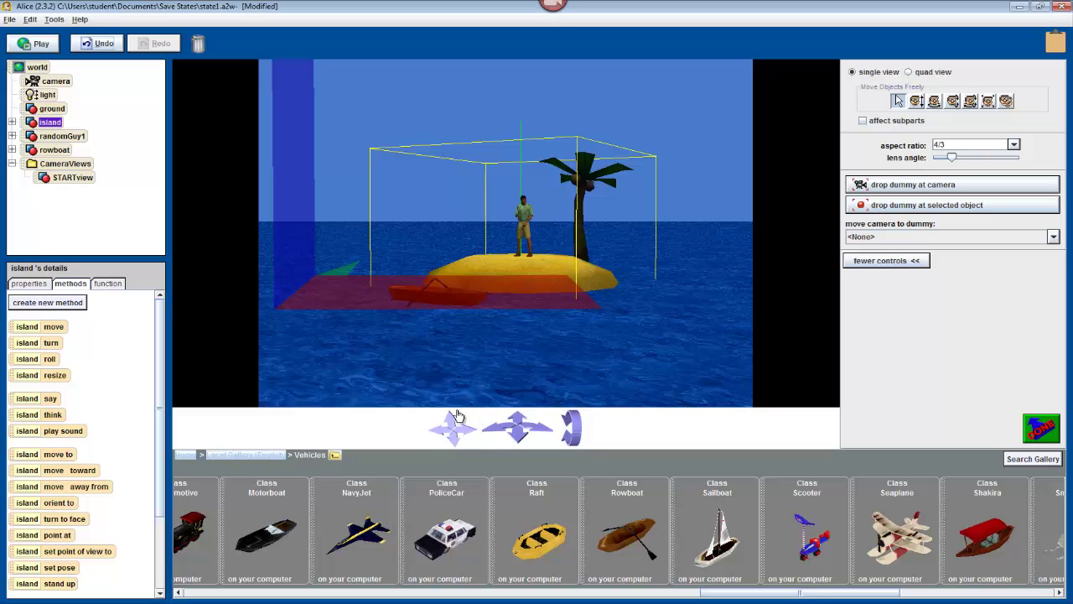
drag(453, 419, 480, 337)
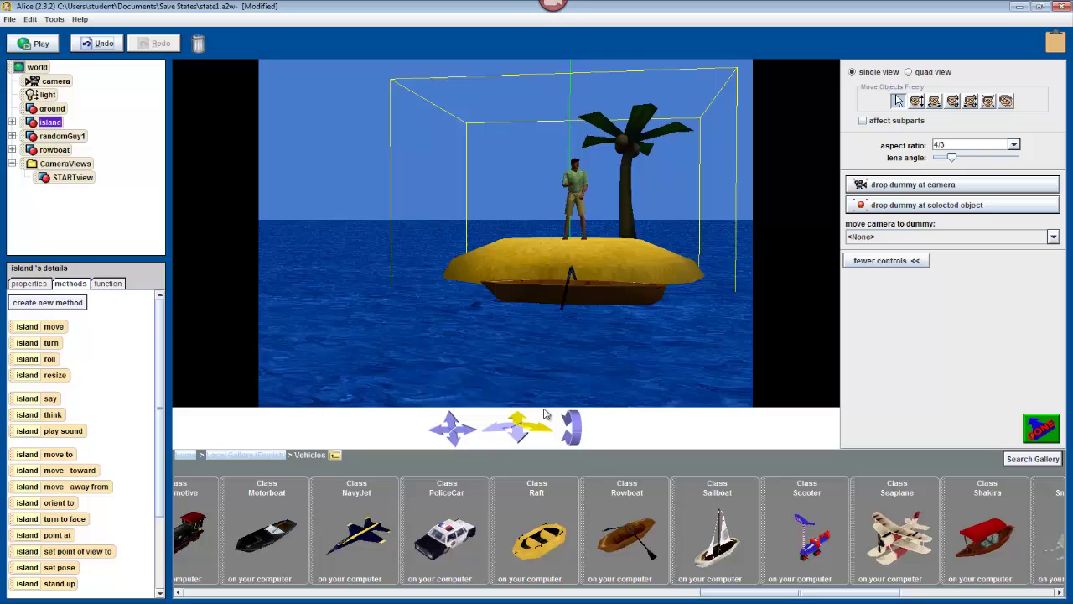
drag(544, 414, 543, 419)
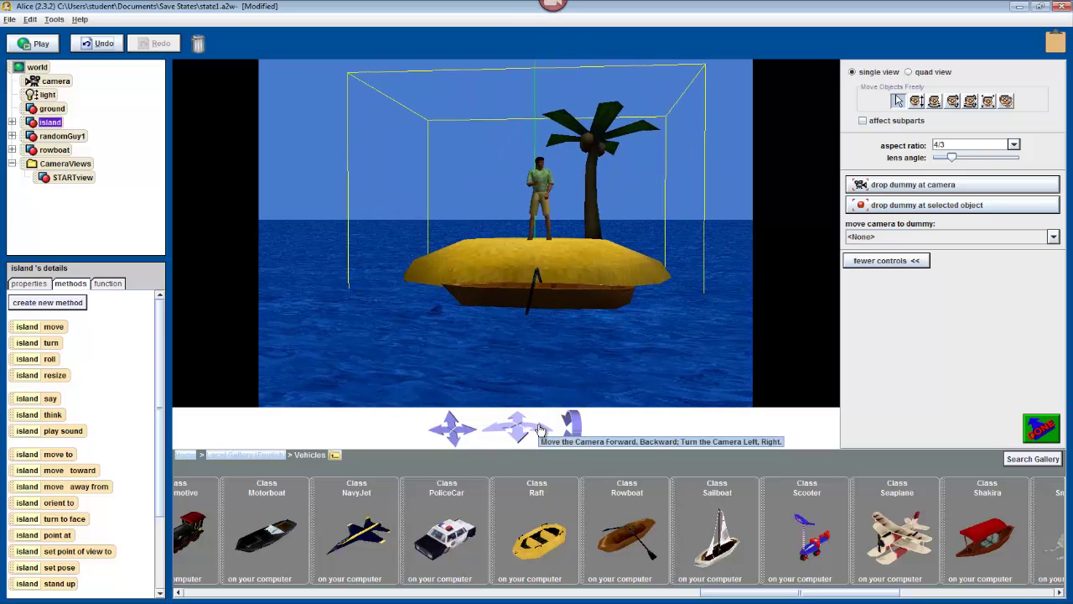
drag(534, 426, 503, 429)
drag(436, 439, 439, 435)
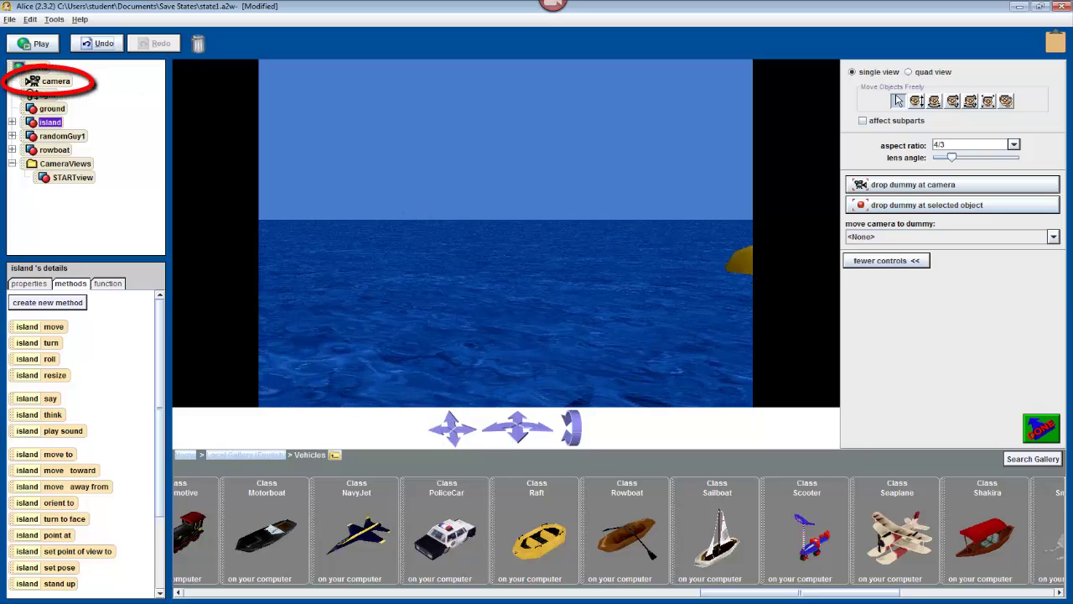
right_click(60, 81)
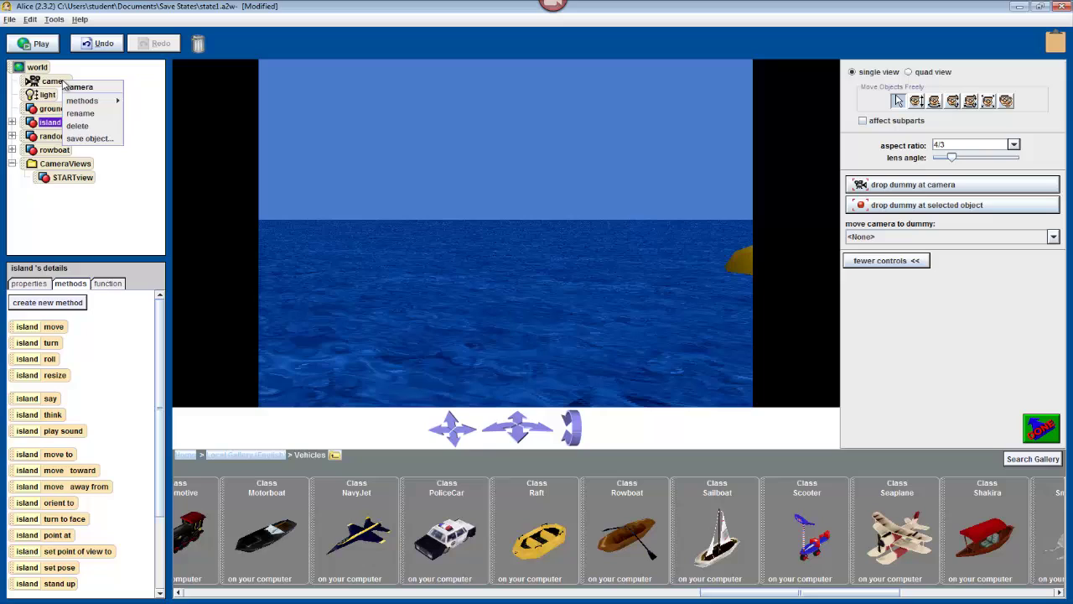
mouse_move(91, 102)
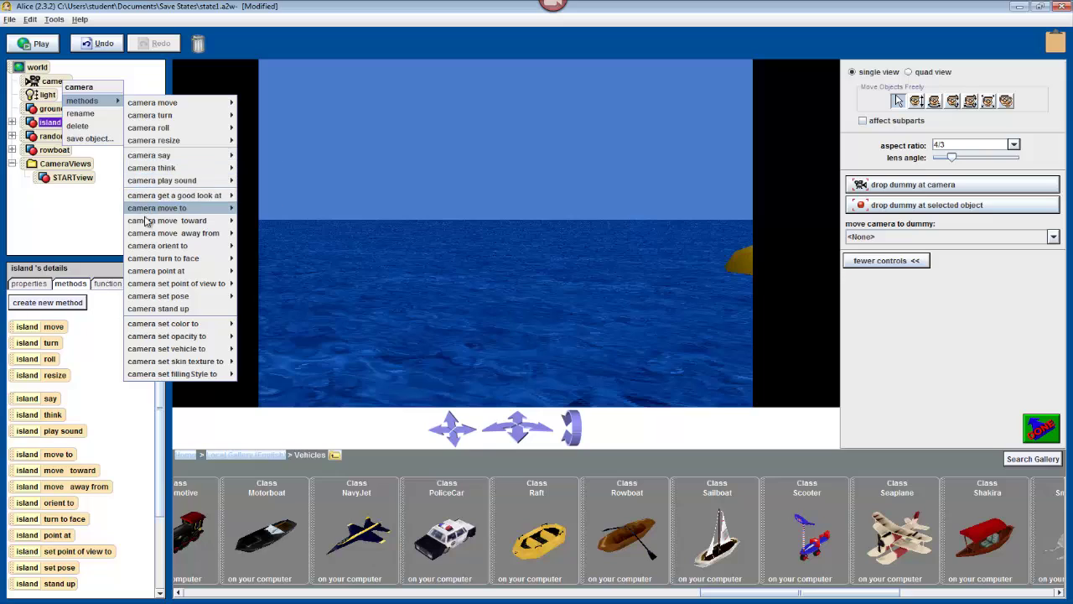
mouse_move(154, 288)
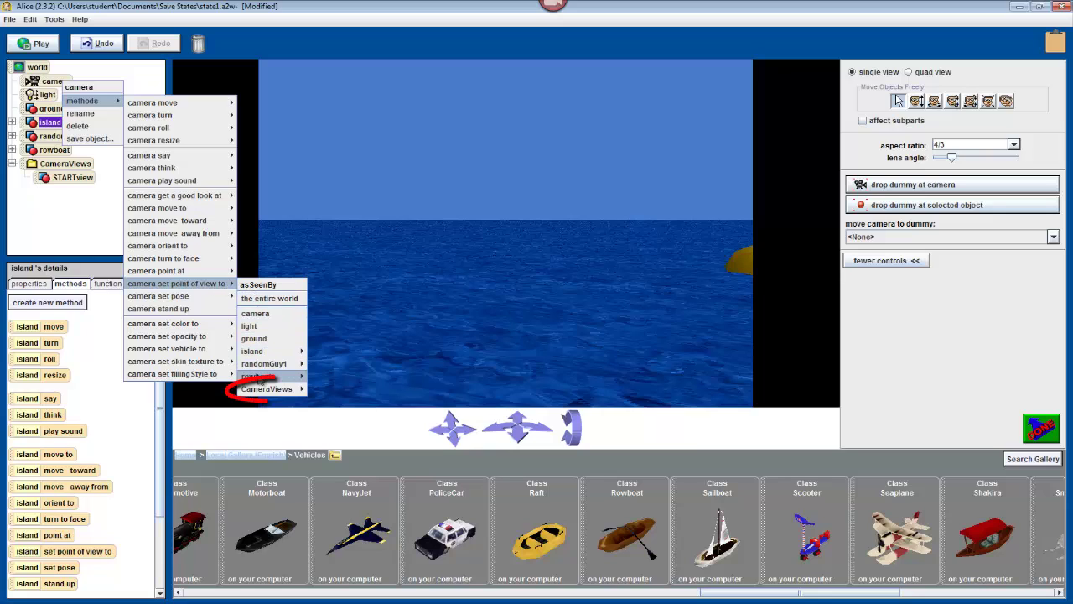
mouse_move(277, 389)
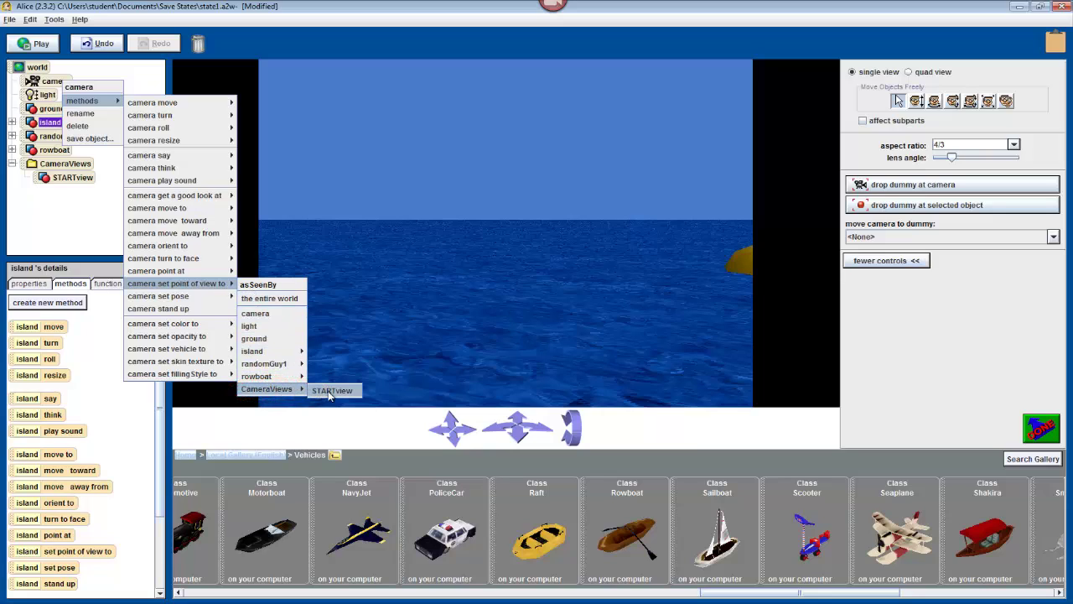
click(334, 391)
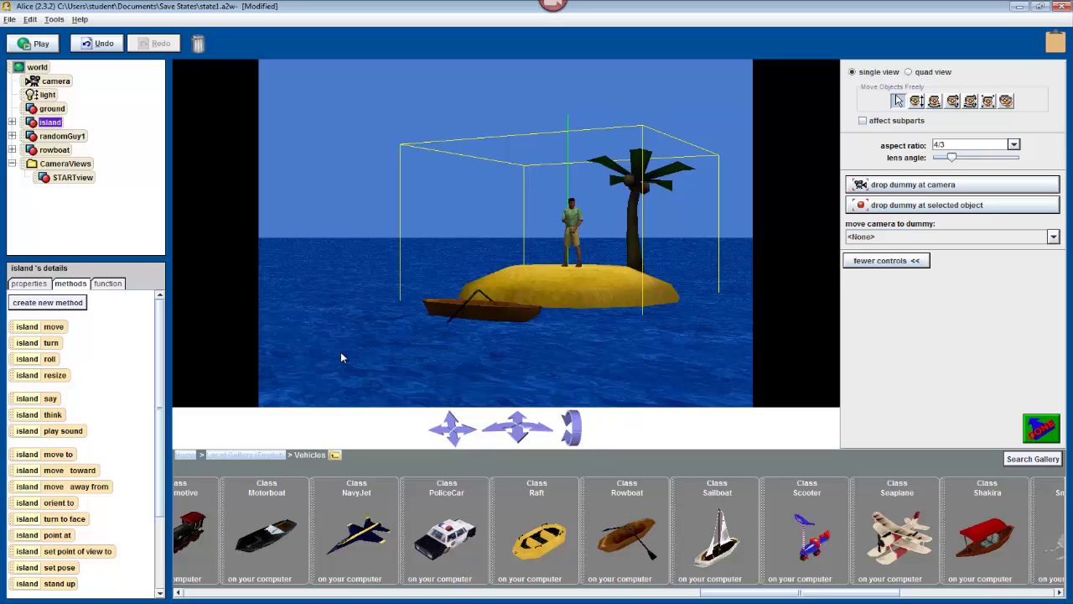
right_click(63, 83)
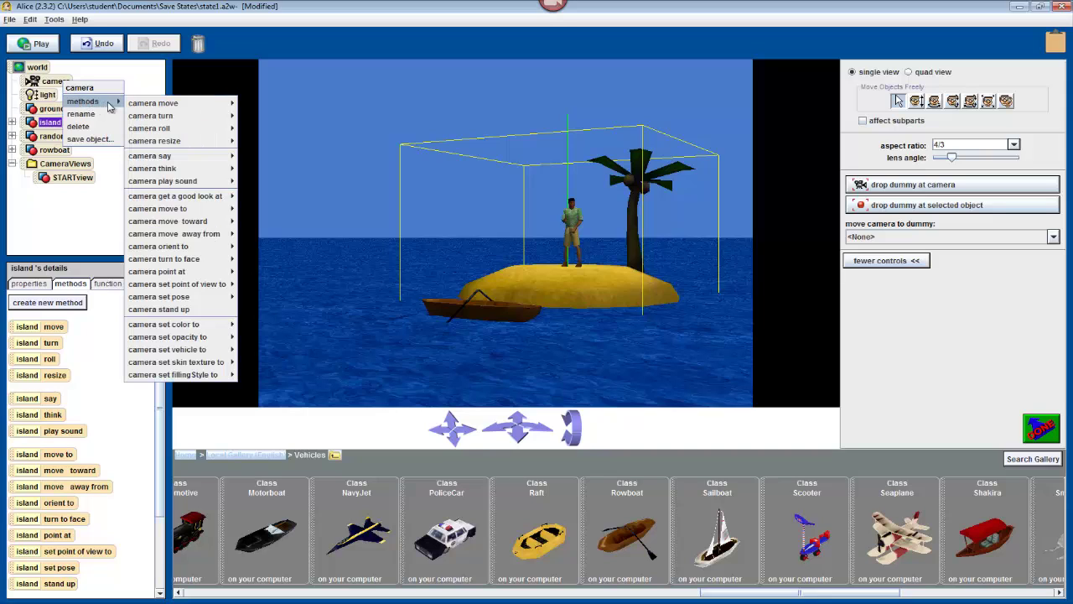
mouse_move(210, 285)
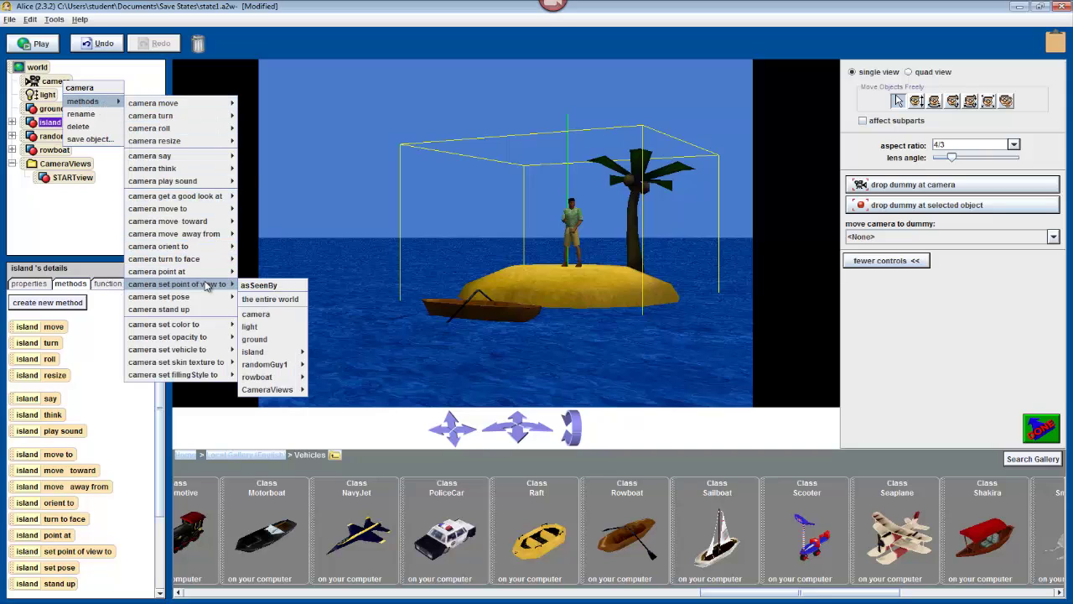
mouse_move(272, 390)
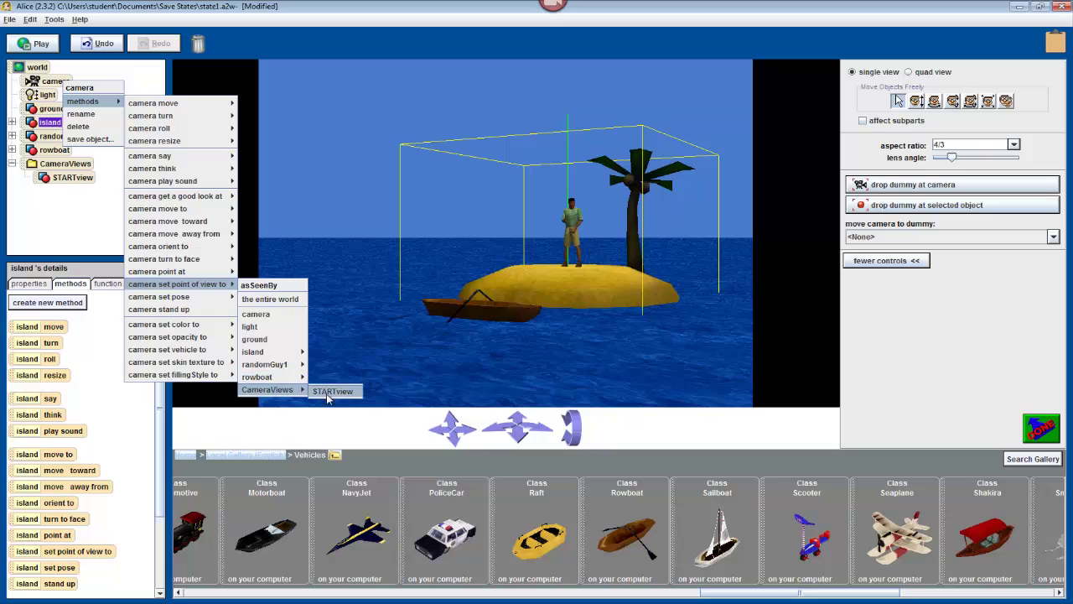
click(336, 346)
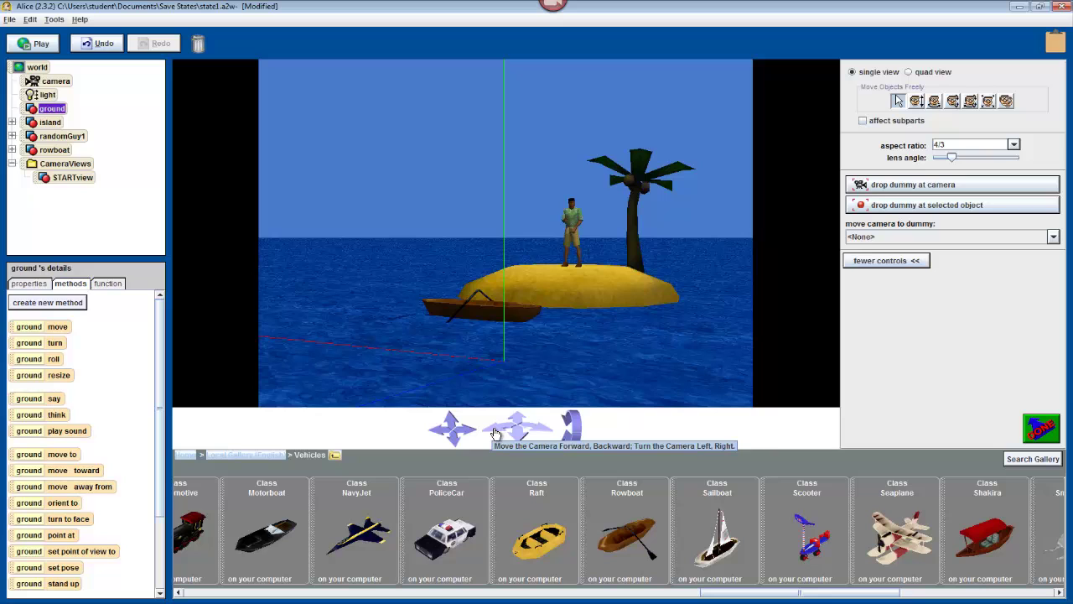
Turn the camera left until only open water is in view.
drag(496, 433, 496, 433)
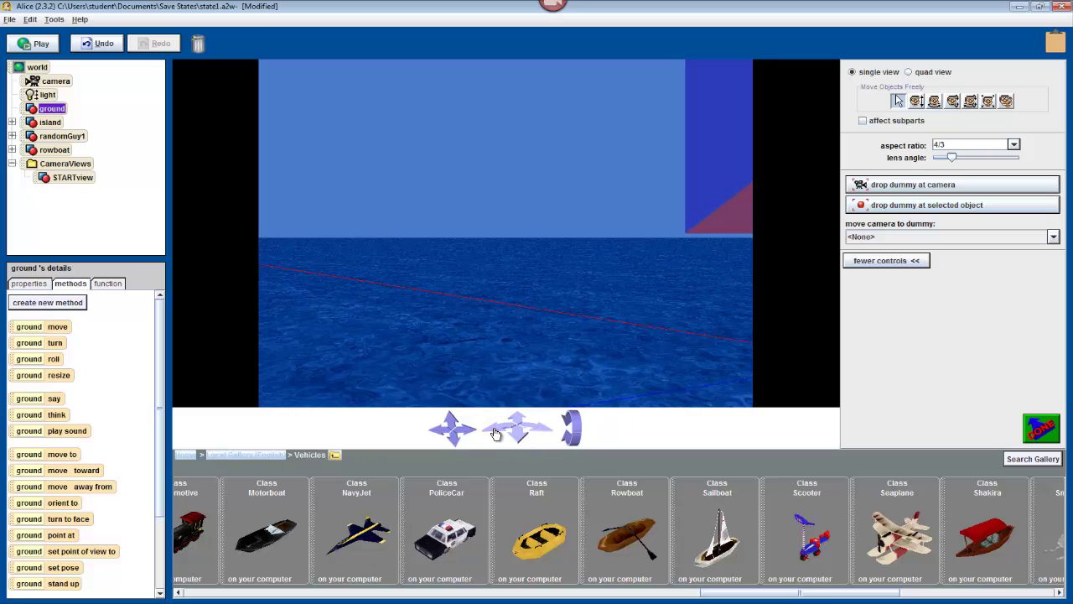
Drop a second dummy at the open-water camera view and rename it 'SHARKview'.
click(921, 186)
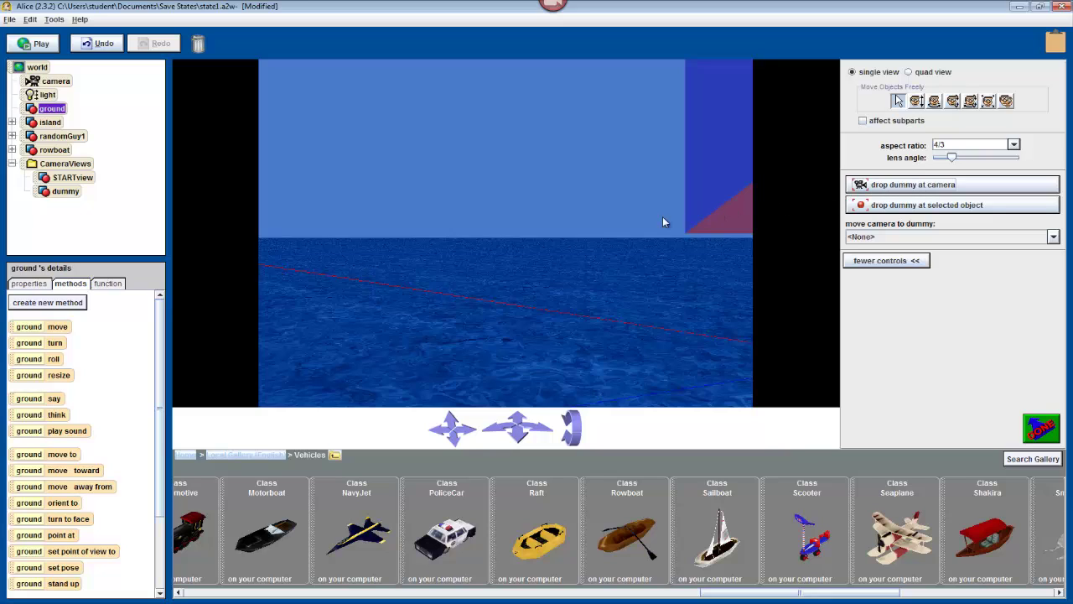
right_click(67, 193)
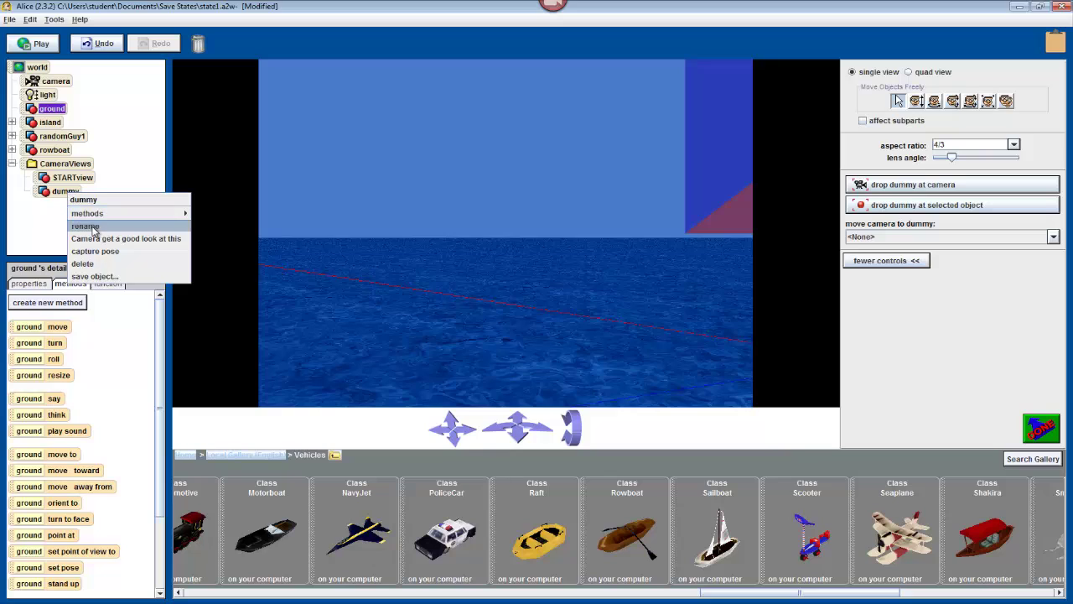
click(92, 227)
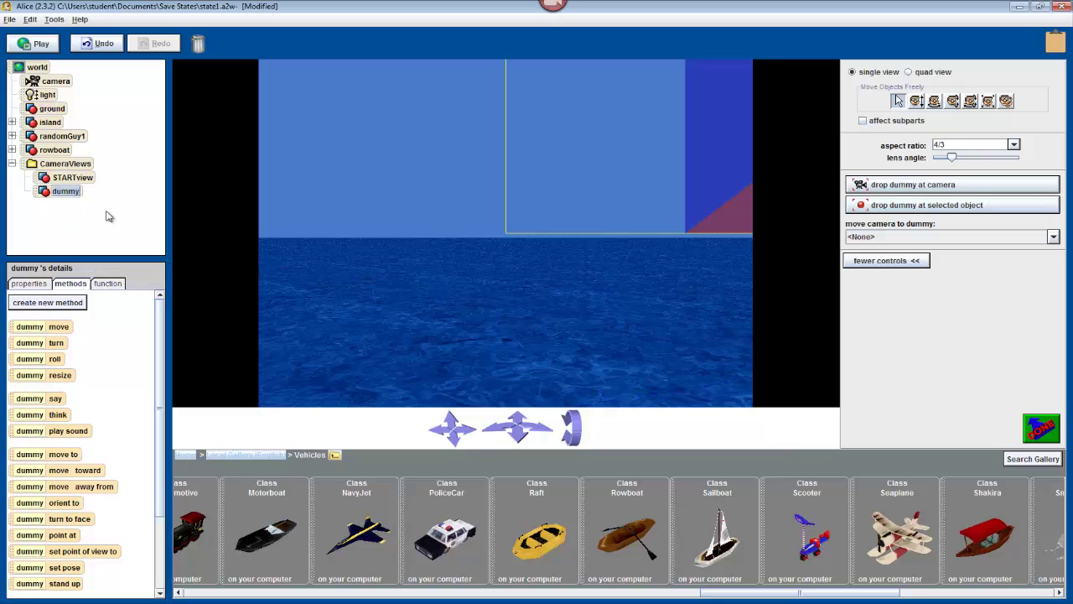
text(SHARK)
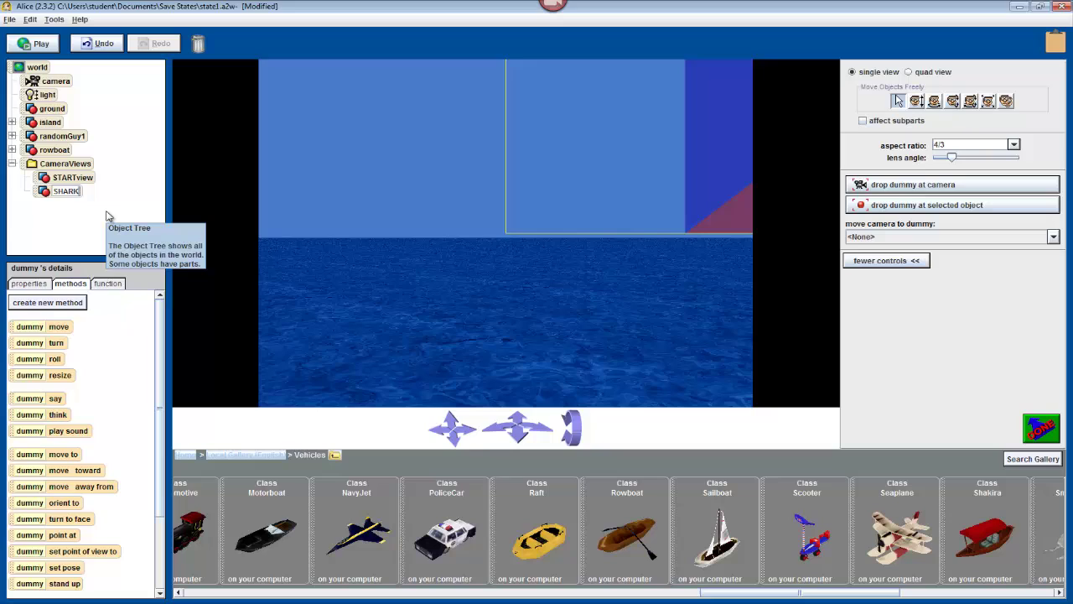
text(view)
key(Return)
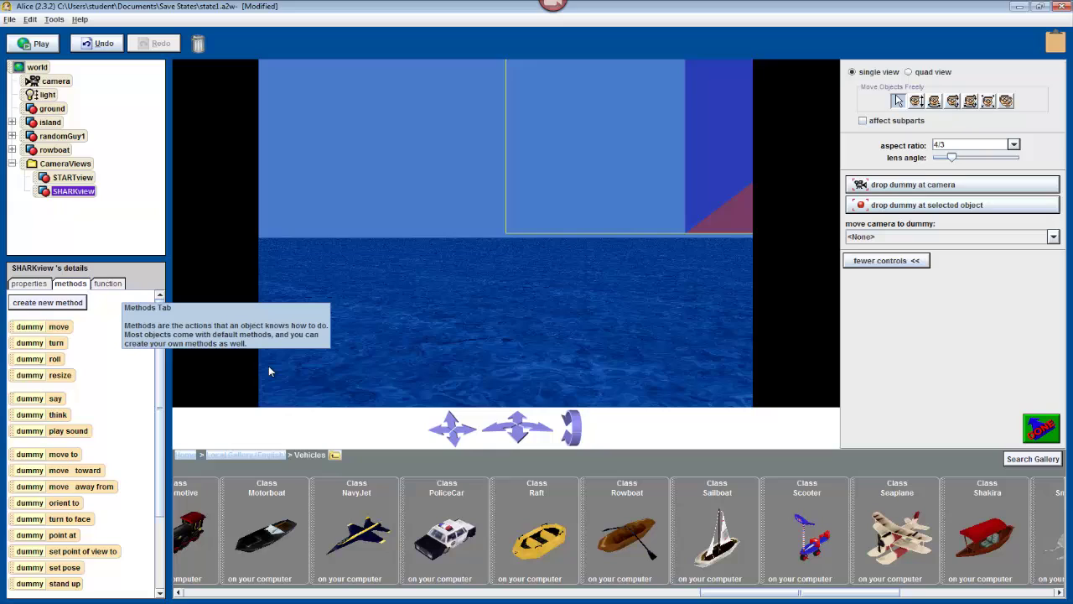
Go back to the Local Gallery top level, open the Ocean folder and scroll to the Shark class.
click(266, 456)
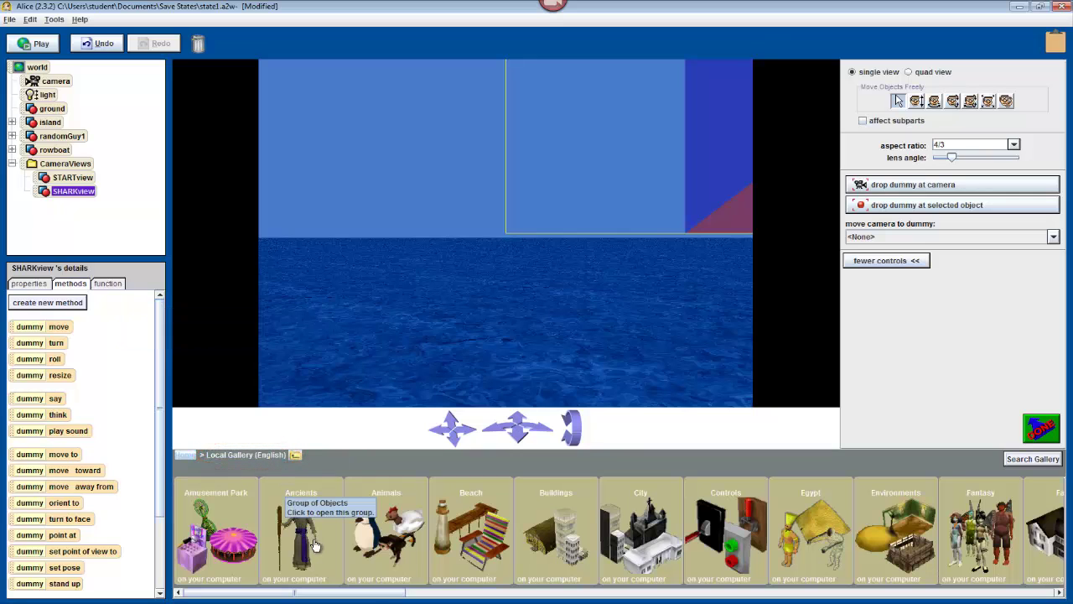
drag(281, 597, 685, 597)
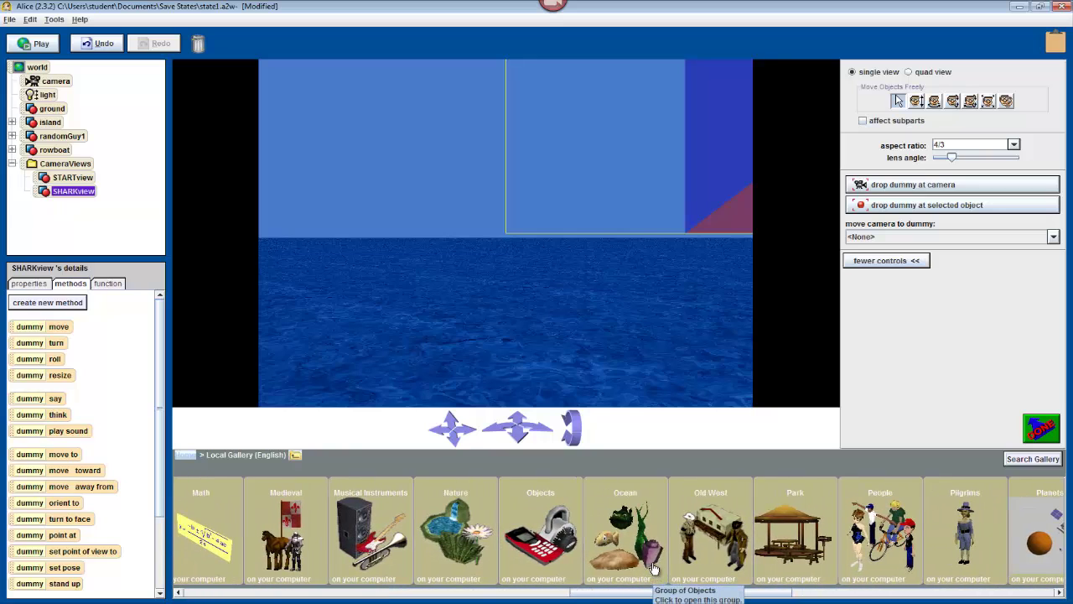
click(647, 566)
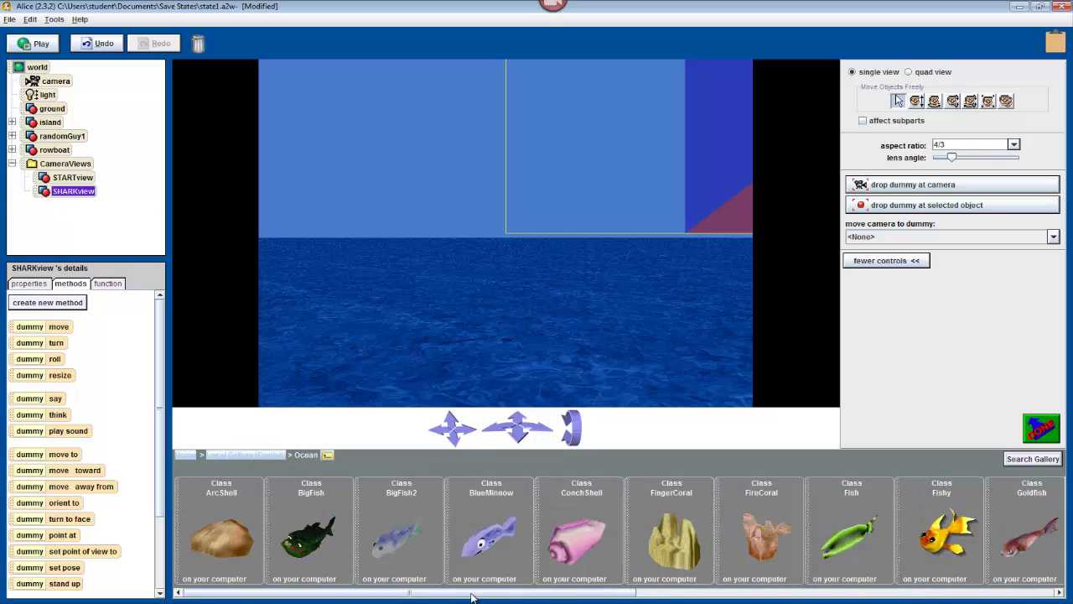
drag(472, 597, 838, 597)
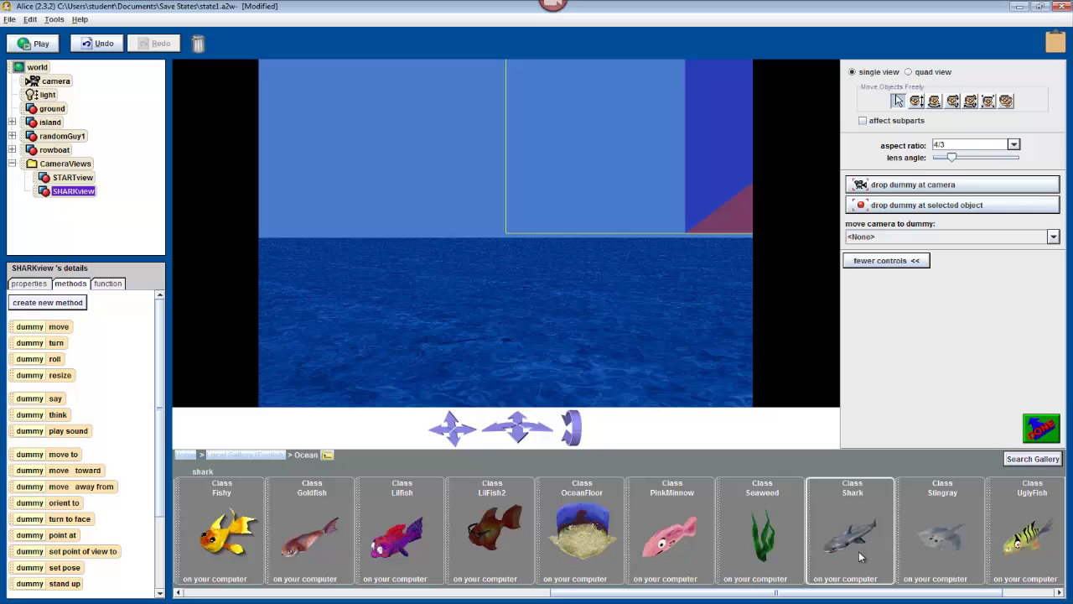
Place a Shark in the water, turn it to face right and lower it until only its fin shows.
drag(856, 539, 509, 311)
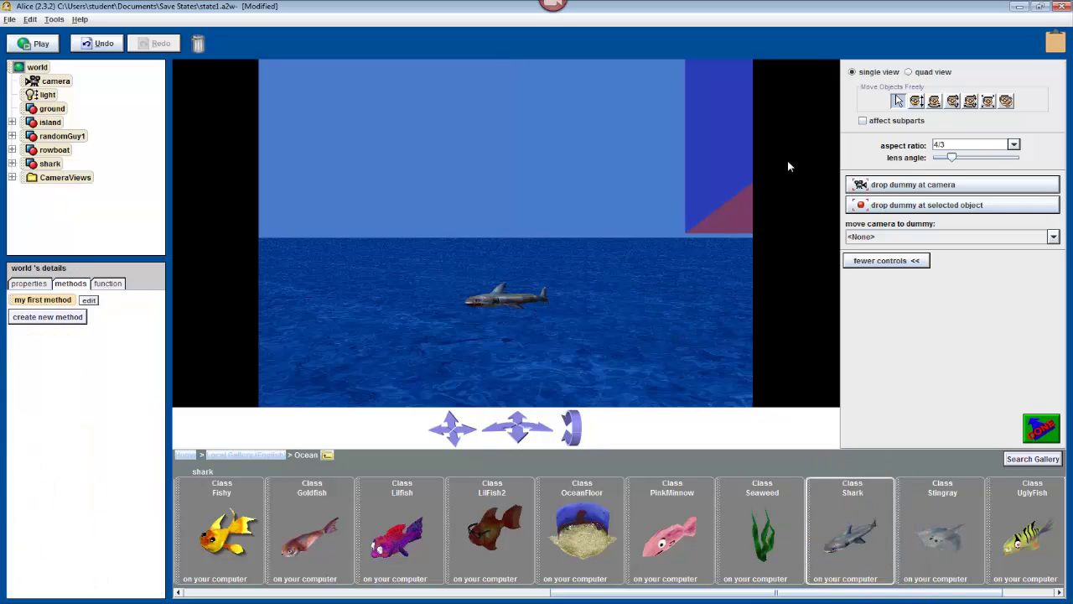
click(929, 108)
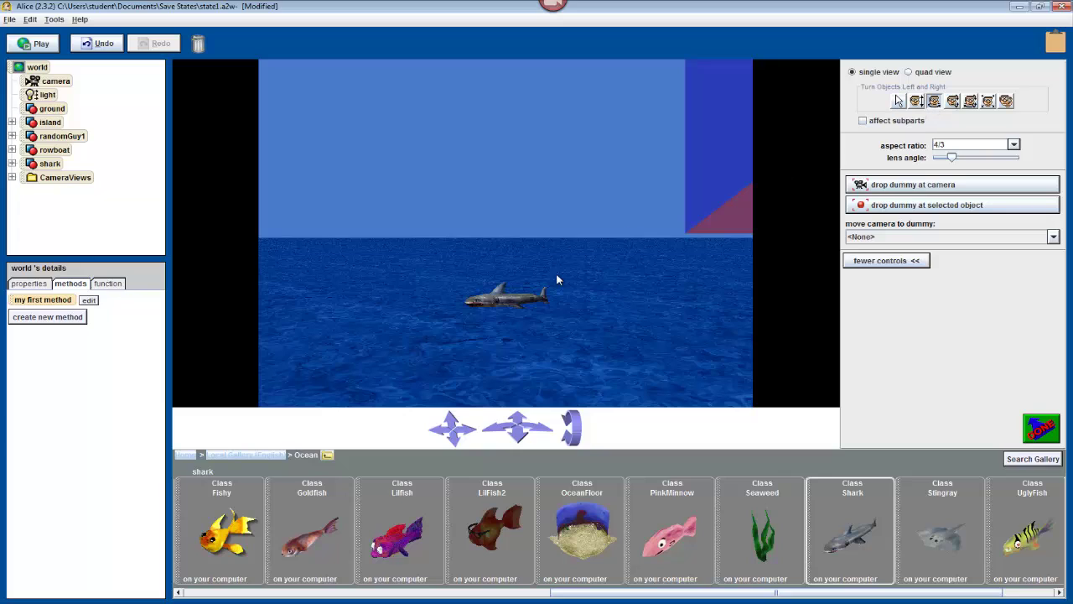
drag(478, 304, 545, 305)
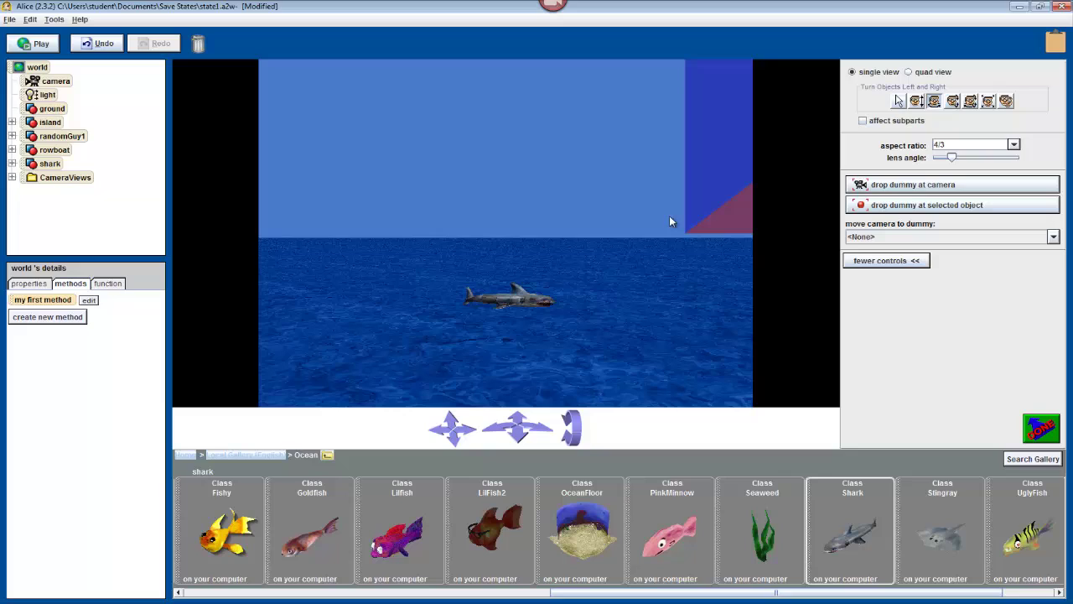
click(916, 103)
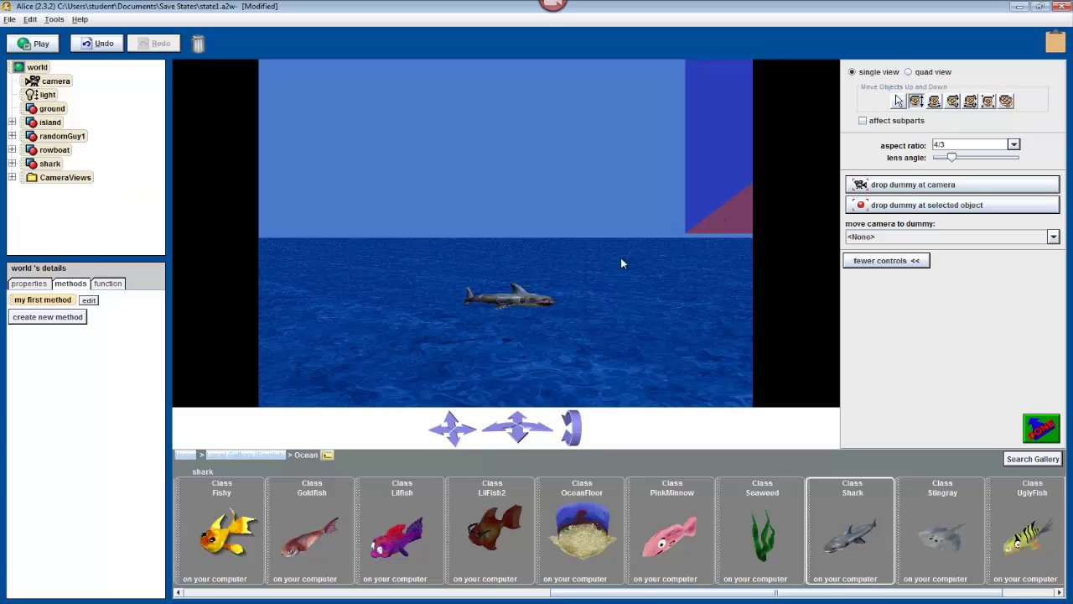
drag(526, 295, 527, 305)
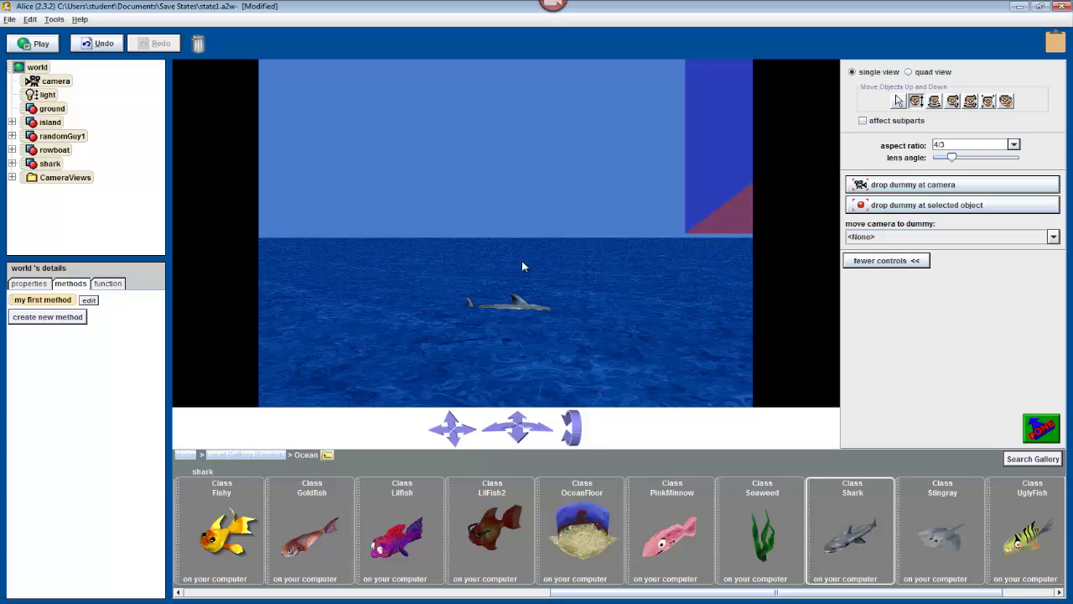
Set the camera's point of view to CameraViews > STARTview from its methods menu.
right_click(64, 84)
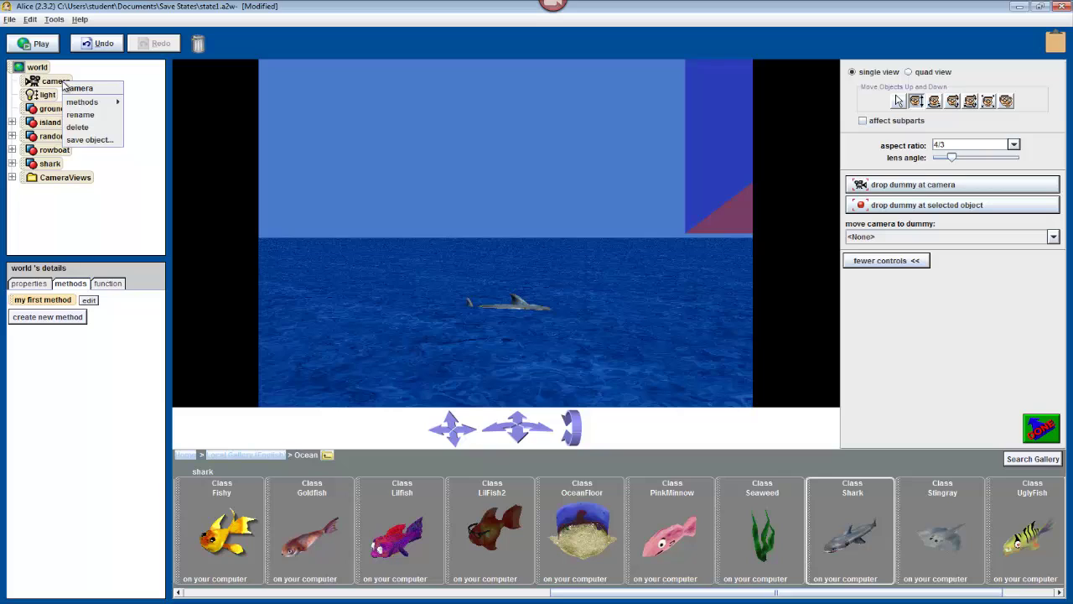
mouse_move(100, 105)
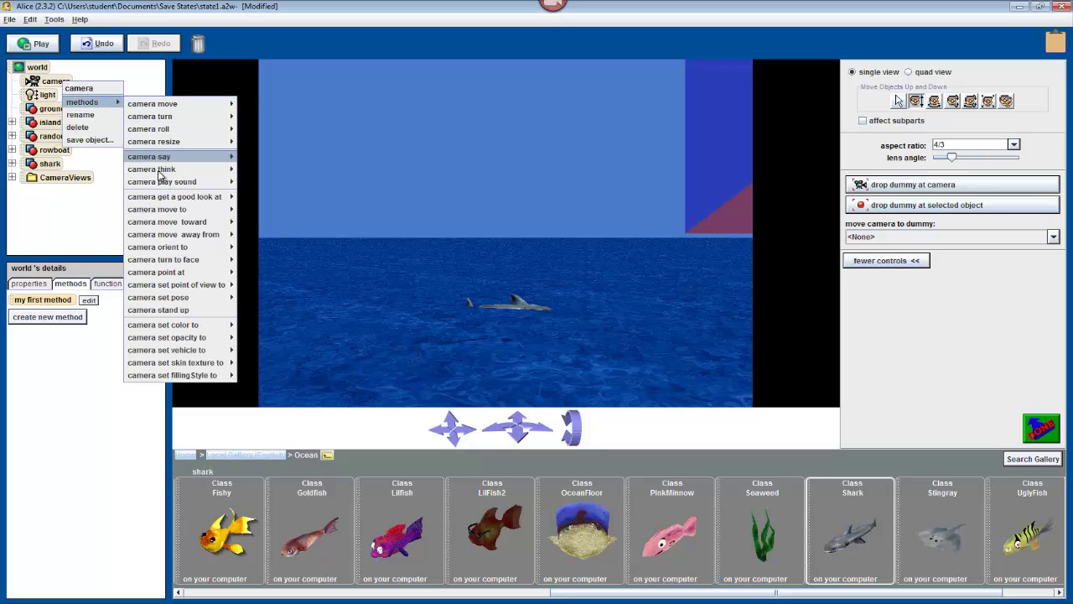
mouse_move(201, 286)
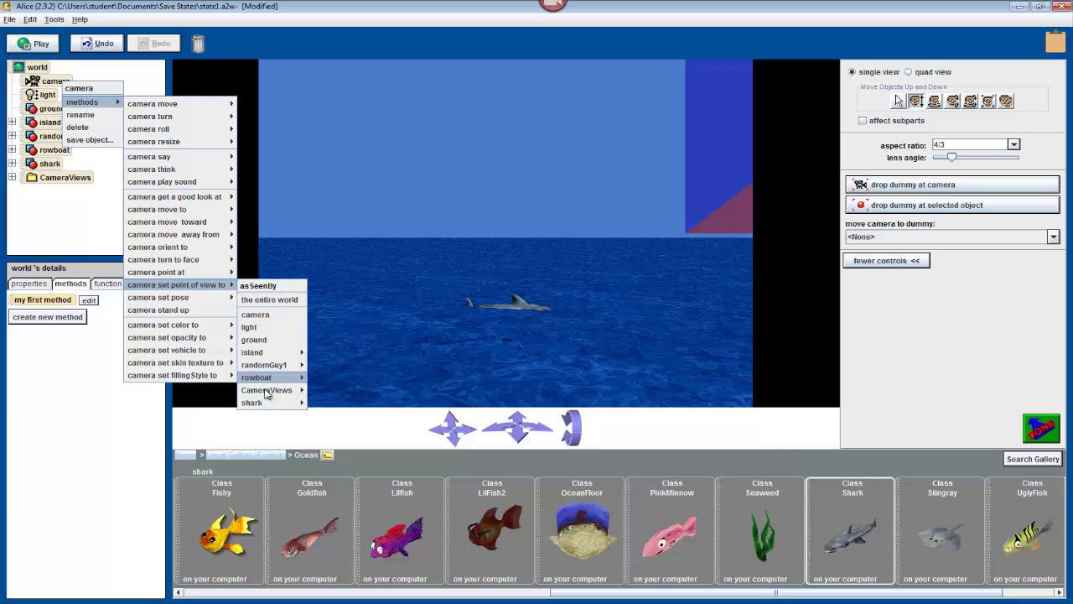
mouse_move(267, 391)
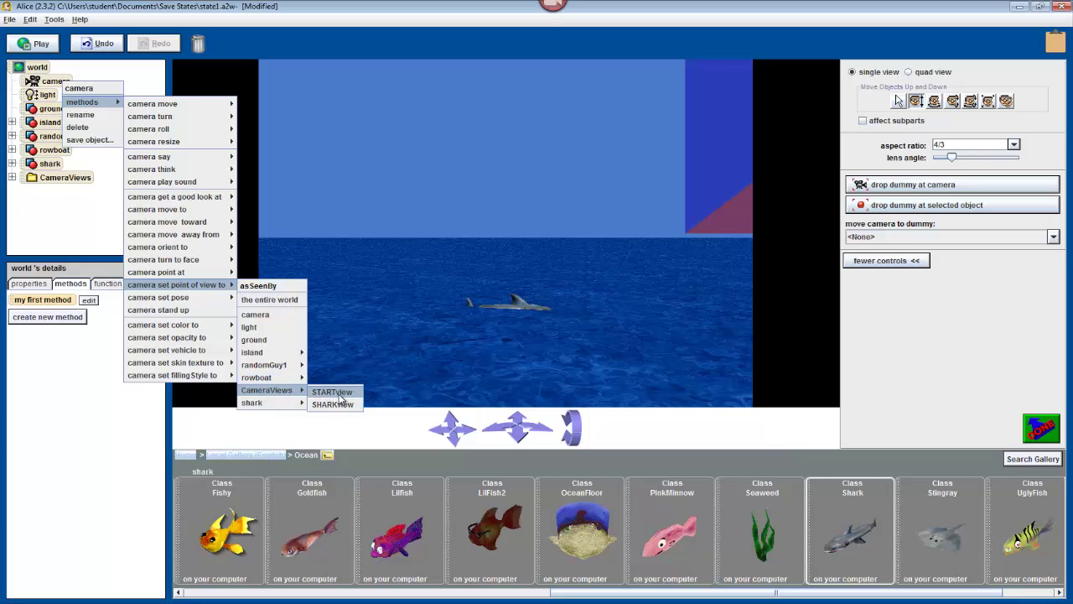
click(332, 392)
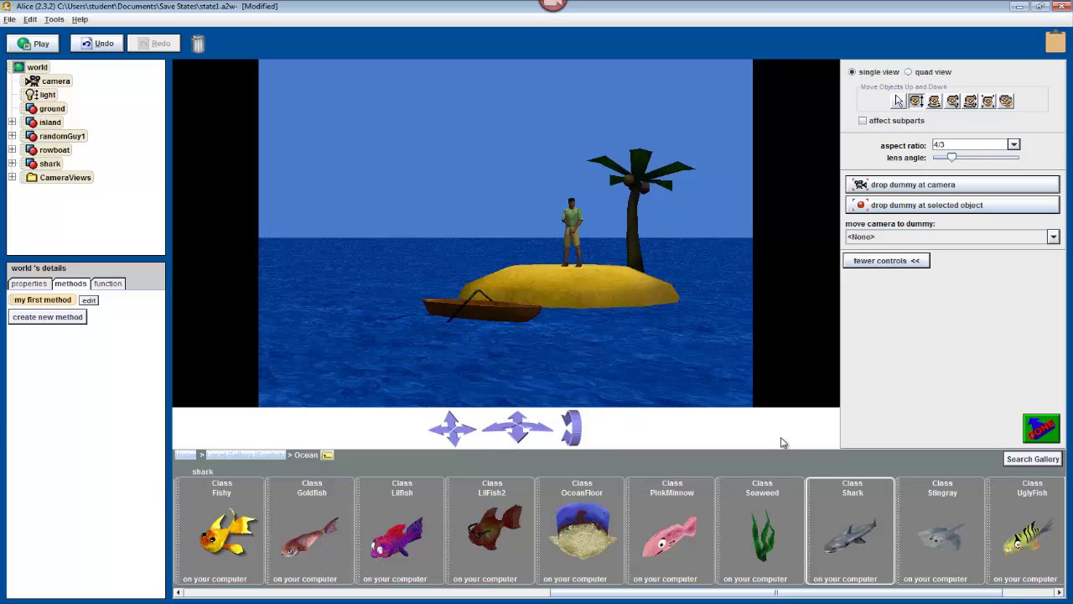
Close the scene editor and save the world as state1.a2w.
click(1041, 429)
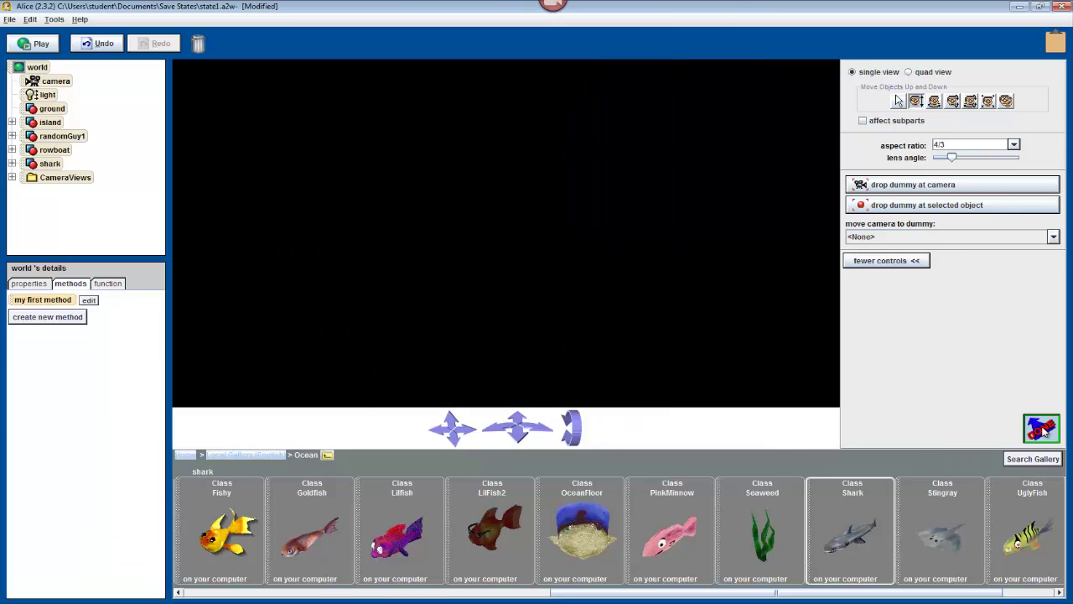
click(10, 19)
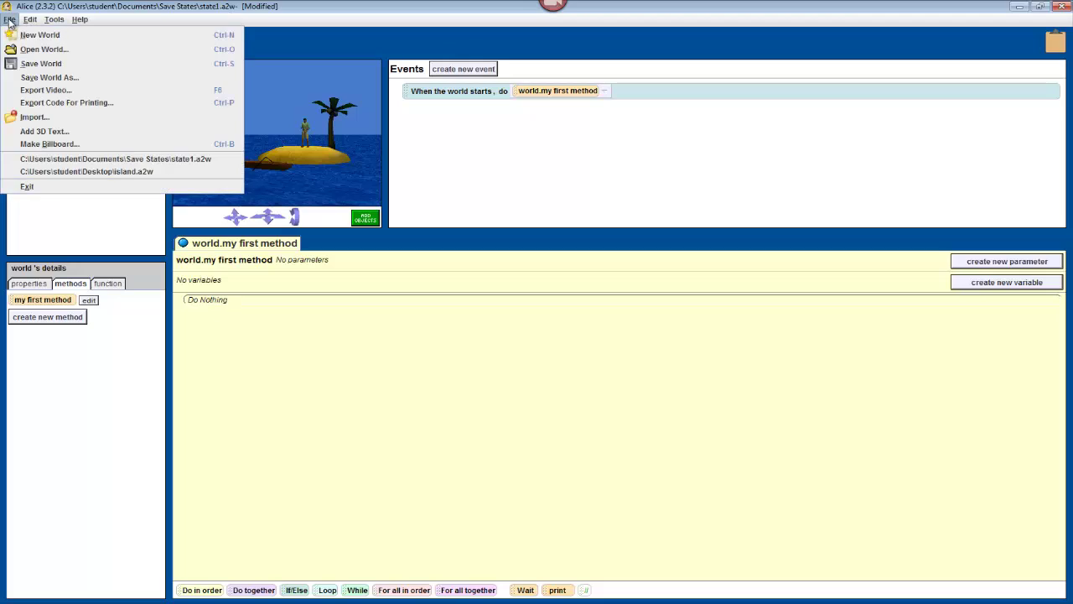
click(25, 66)
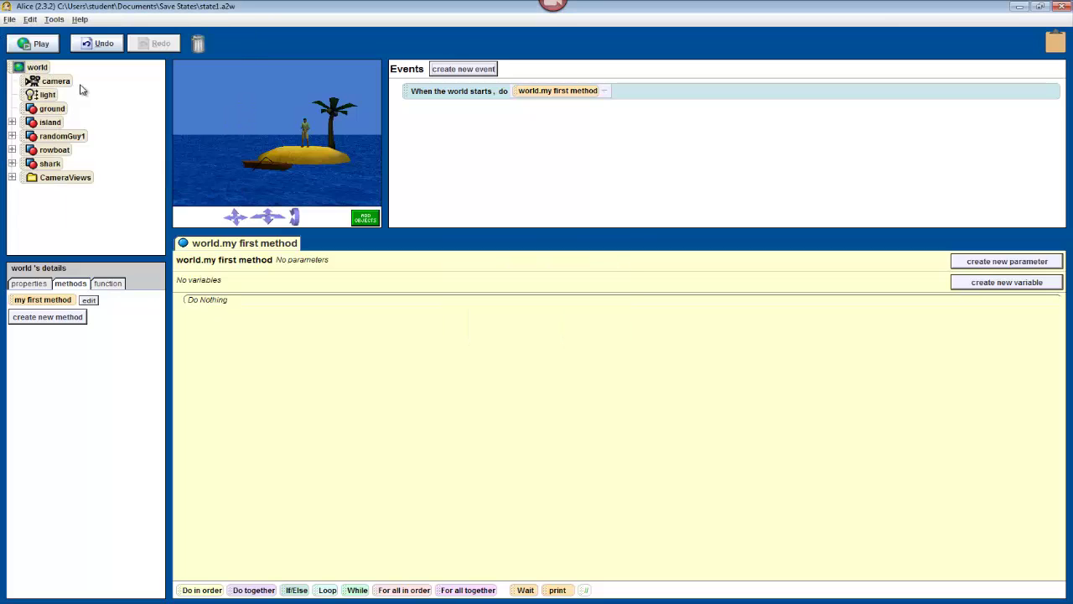